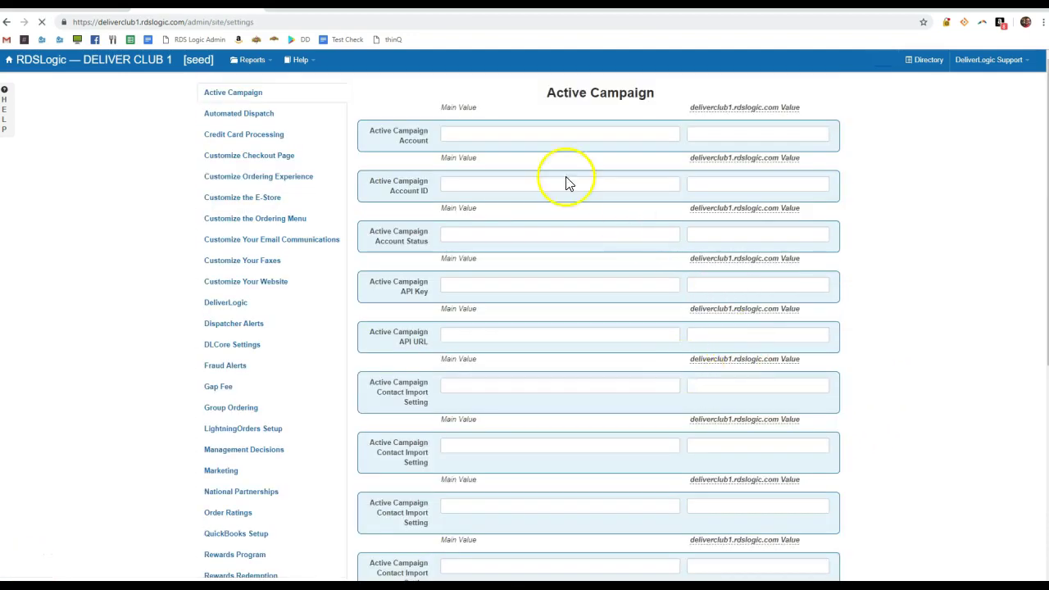
Review Customize Checkout Page settings, confirming coupon code fraud alerts are enabled, then return to the dashboard
{"action": "left_click", "coordinate": [274, 160]}
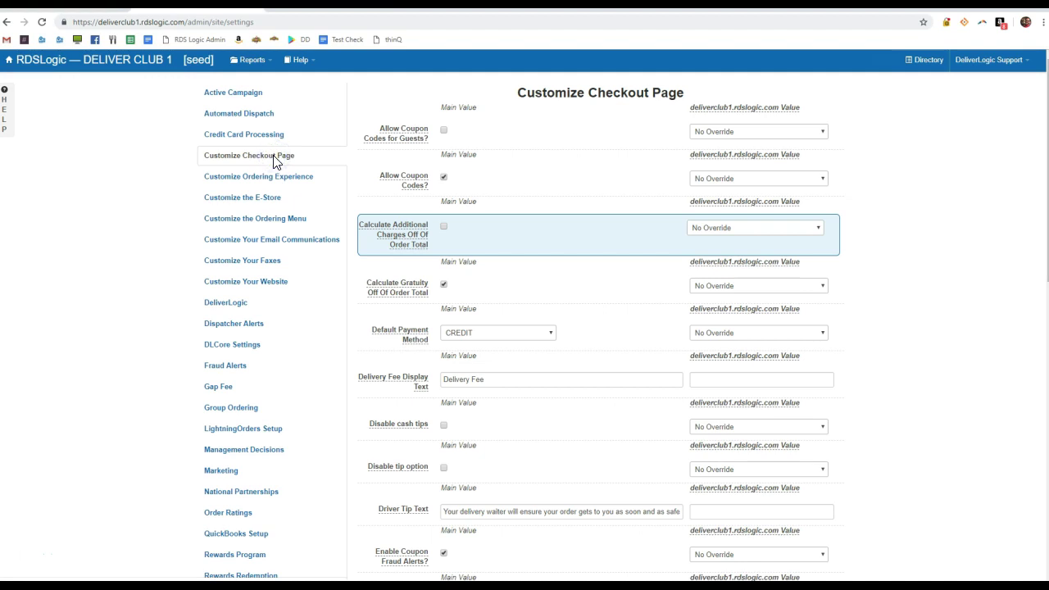
{"action": "mouse_move", "coordinate": [393, 557]}
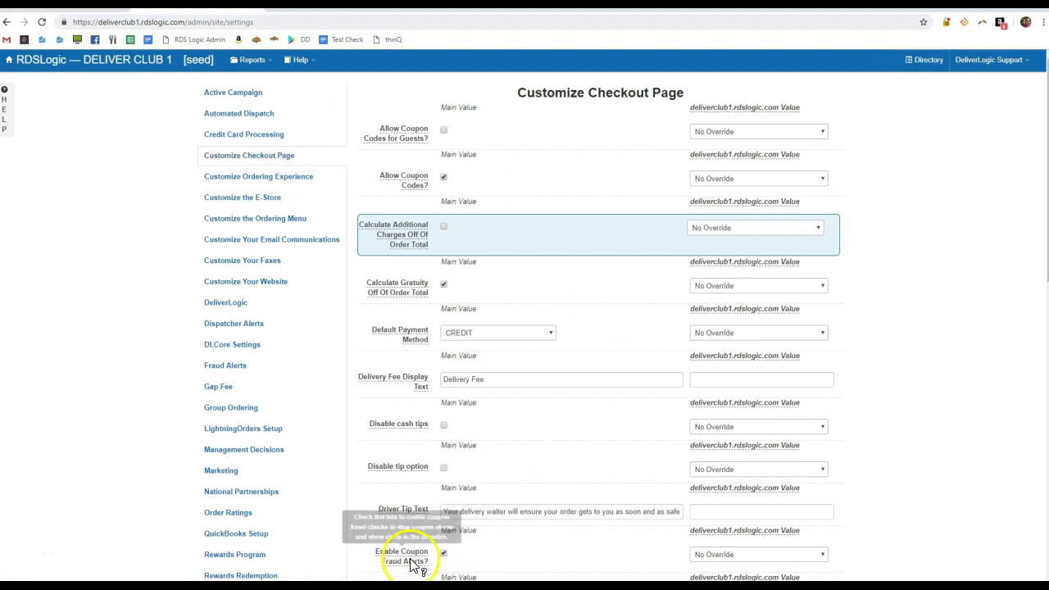
{"action": "left_click", "coordinate": [126, 71]}
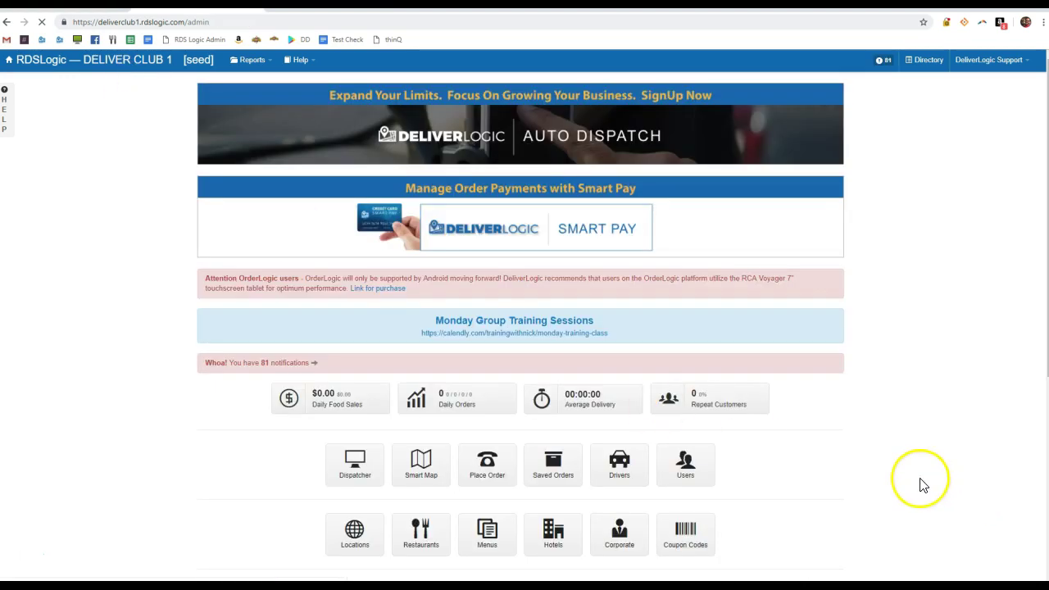
{"action": "scroll", "coordinate": [919, 485], "scroll_direction": "down", "scroll_amount": 1}
{"action": "scroll", "coordinate": [921, 485], "scroll_direction": "down", "scroll_amount": 1}
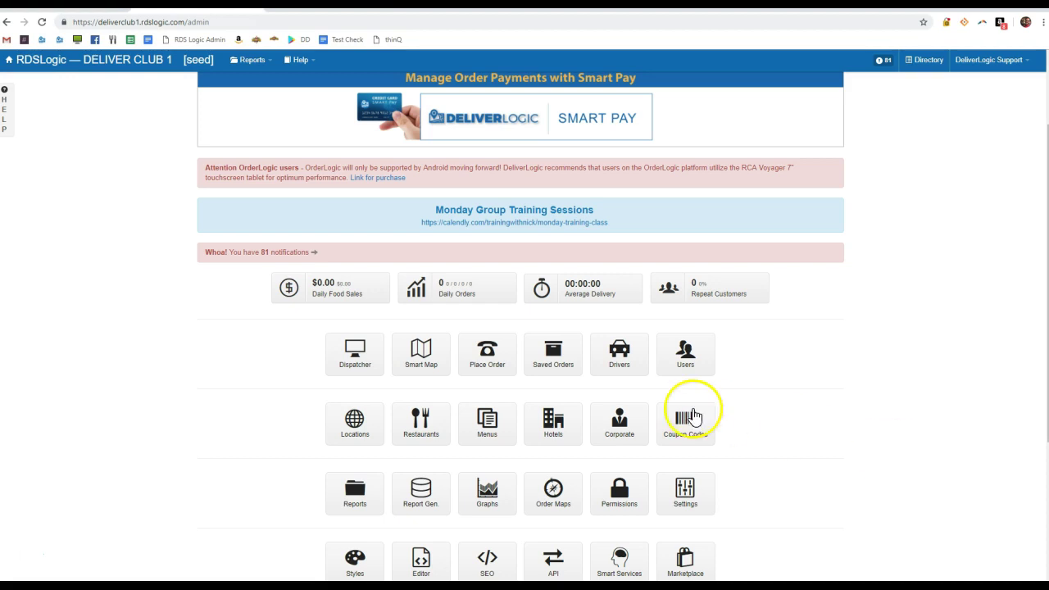
Open the 1MaxUse coupon's Edit Code form showing a $5.00 discount with Max Uses 1
{"action": "left_click", "coordinate": [687, 420]}
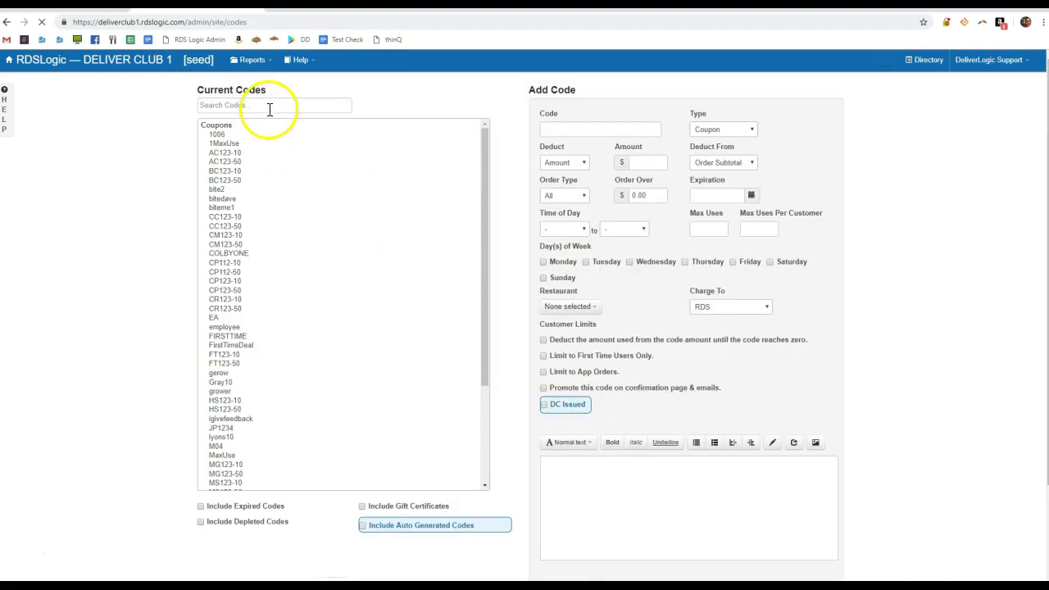
{"action": "left_click", "coordinate": [251, 142]}
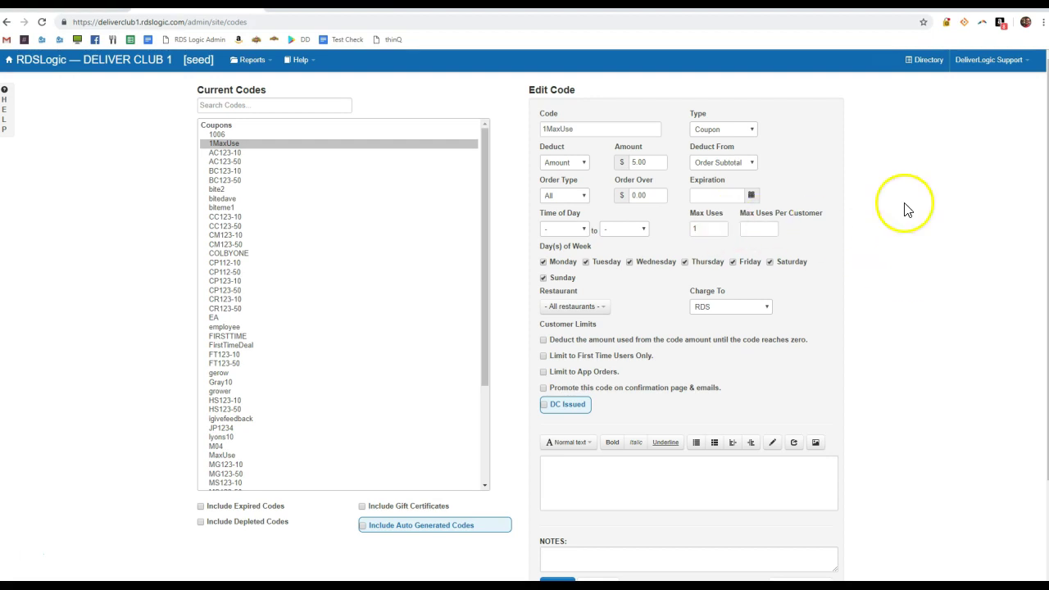
Register a new storefront customer account with e-mail, name and phone details
{"action": "key", "text": "ctrl+Tab"}
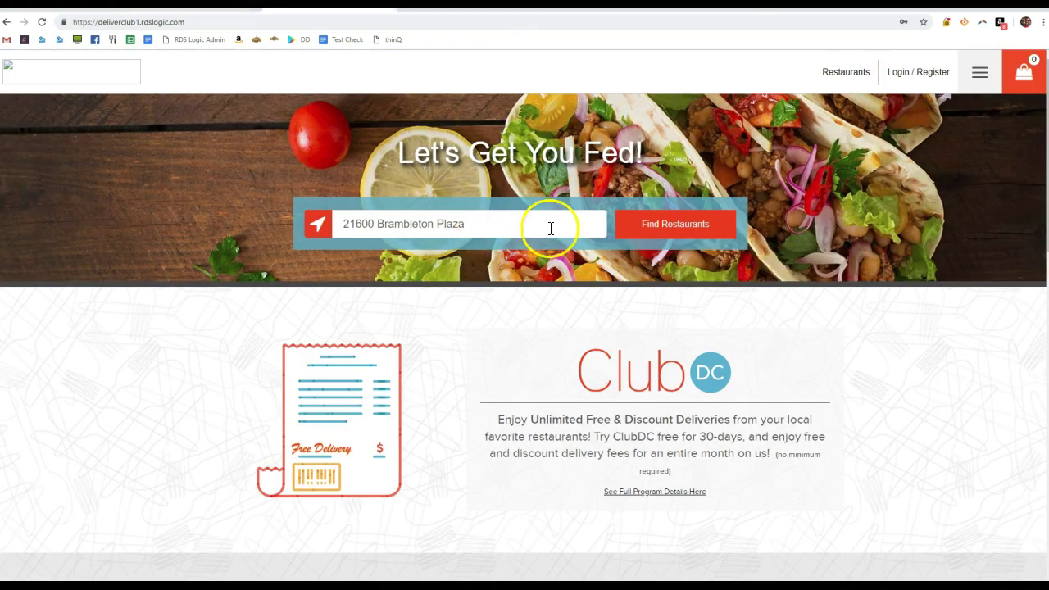
{"action": "left_click", "coordinate": [922, 71]}
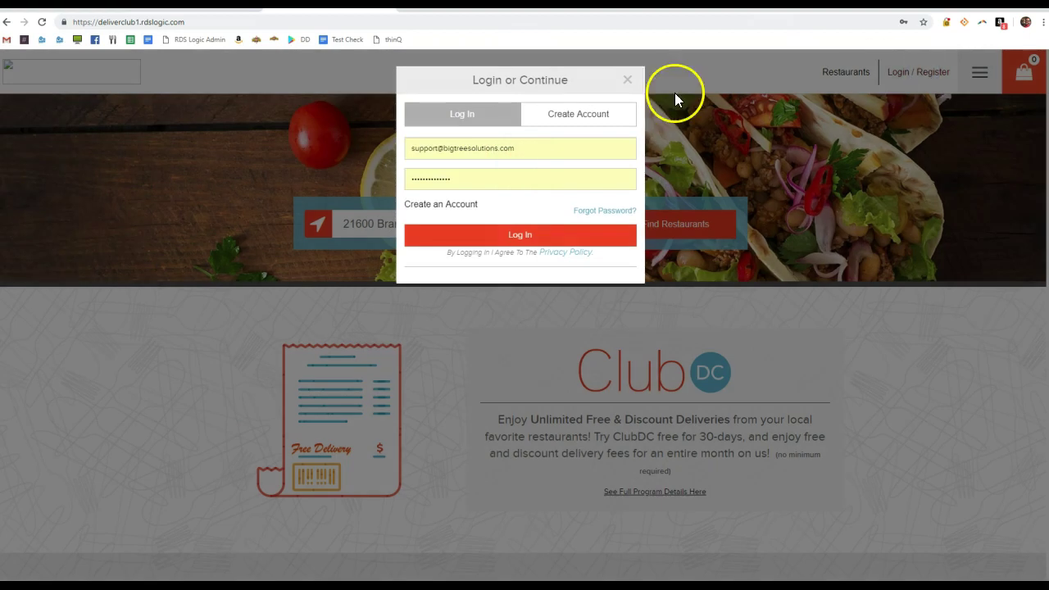
{"action": "left_click", "coordinate": [603, 112]}
{"action": "left_click", "coordinate": [476, 211]}
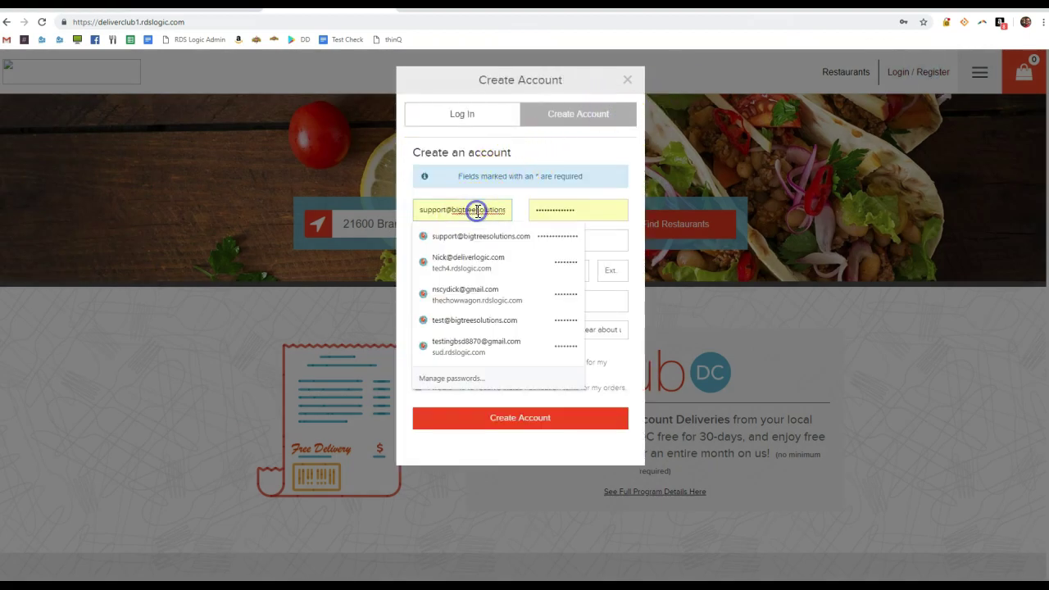
{"action": "type", "text": "1m"}
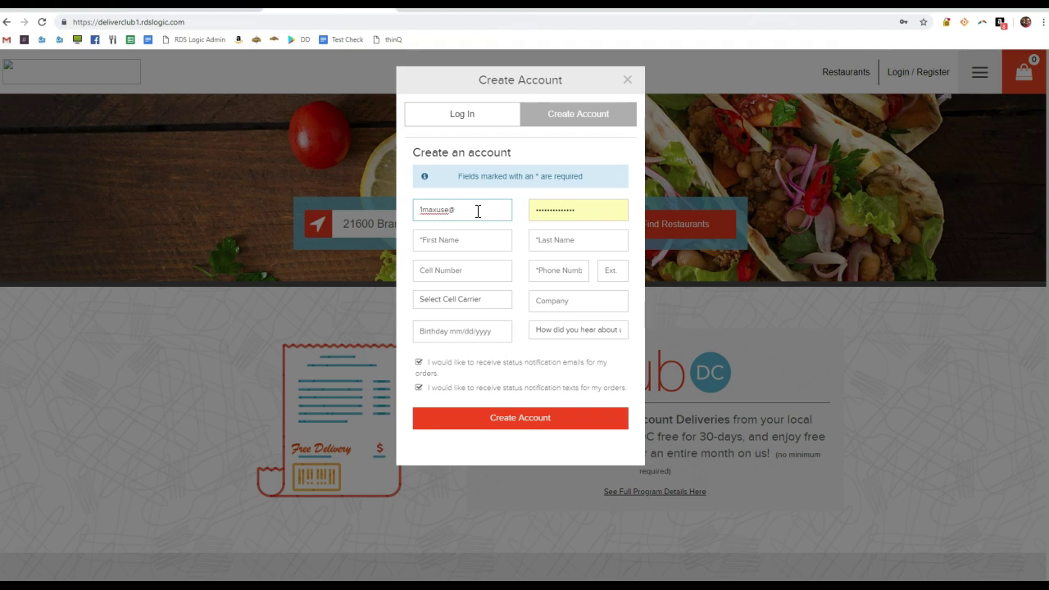
{"action": "type", "text": "pas"}
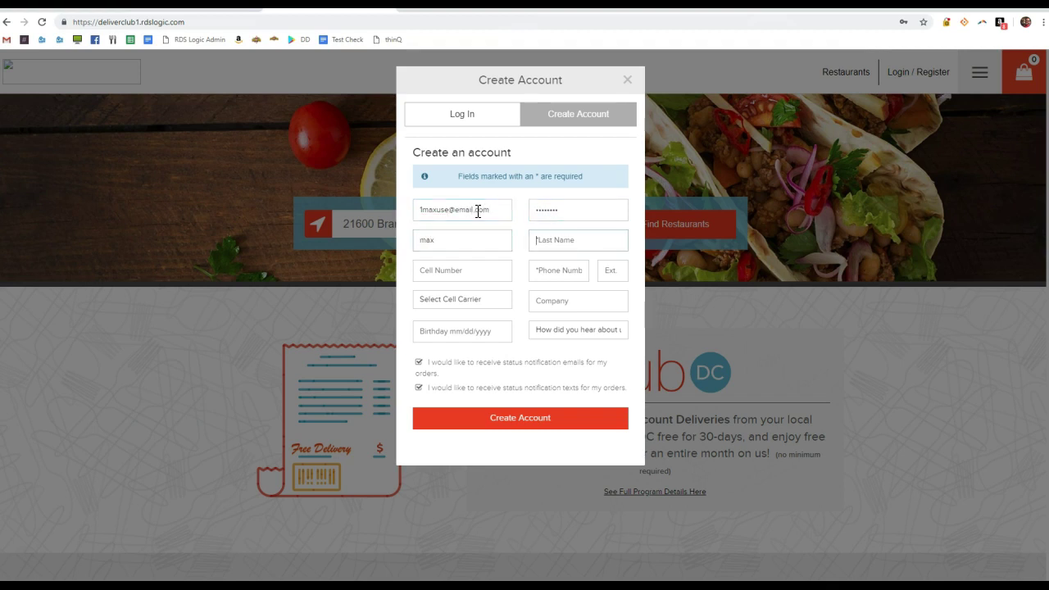
{"action": "type", "text": "user"}
{"action": "key", "text": "Tab"}
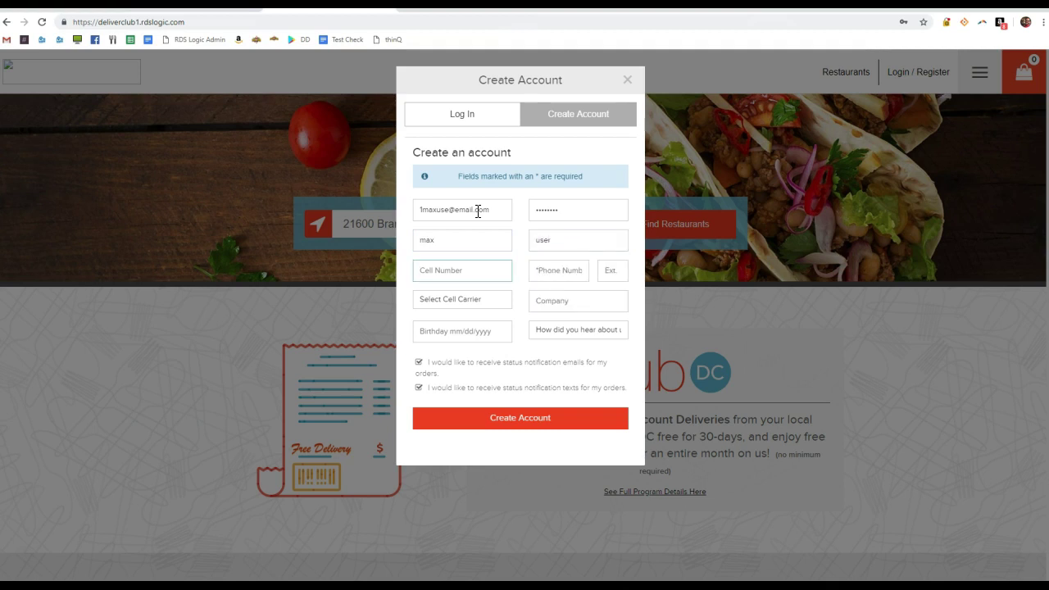
{"action": "left_click", "coordinate": [546, 269]}
{"action": "type", "text": "1234"}
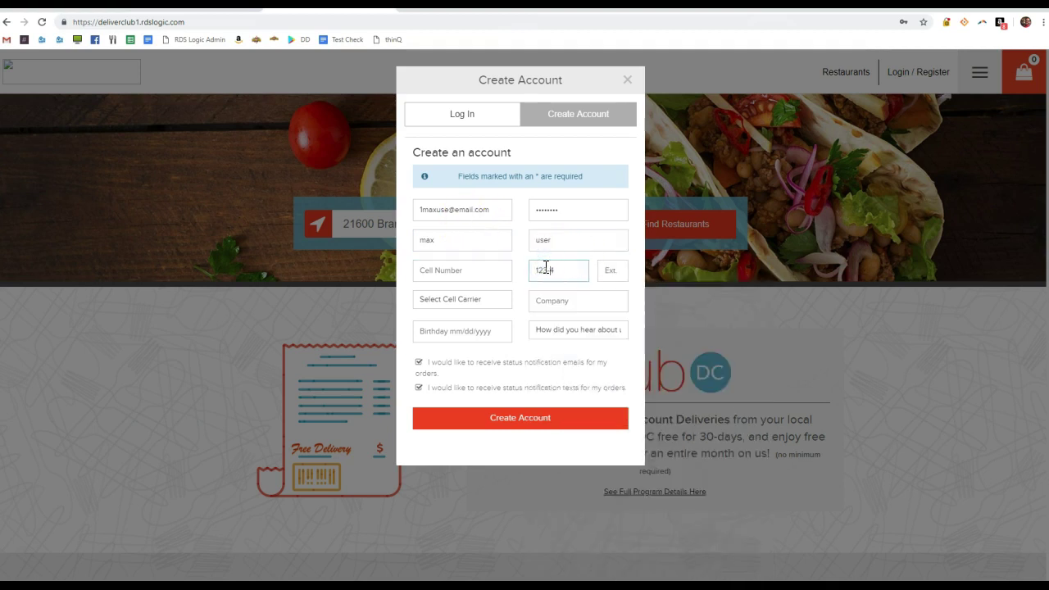
{"action": "left_click", "coordinate": [537, 428]}
{"action": "left_click", "coordinate": [755, 131]}
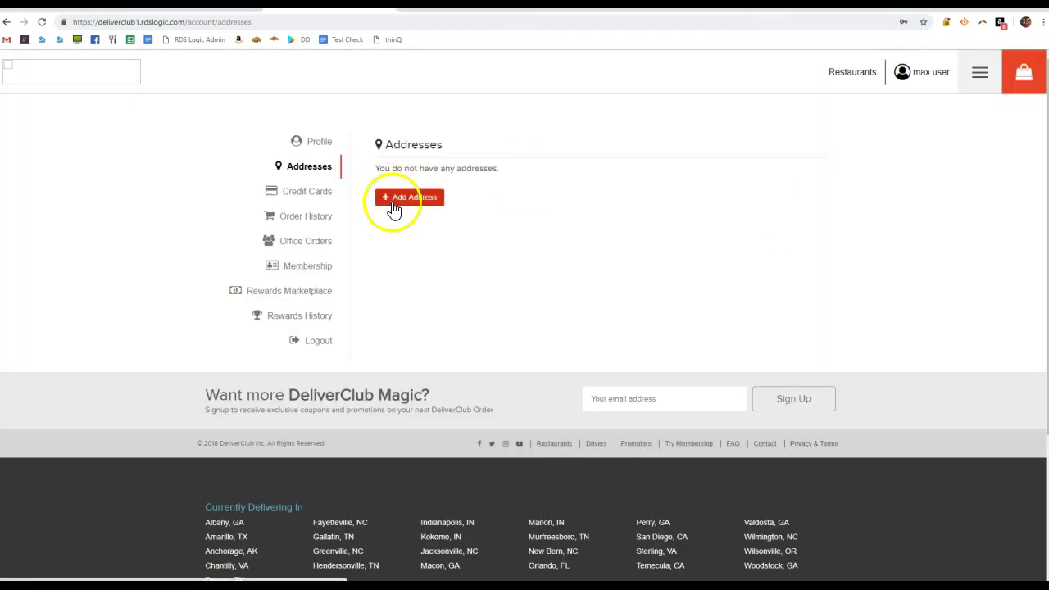
Save a residential delivery address from the saved autofill entry and start an order
{"action": "left_click", "coordinate": [400, 205]}
{"action": "left_click", "coordinate": [416, 293]}
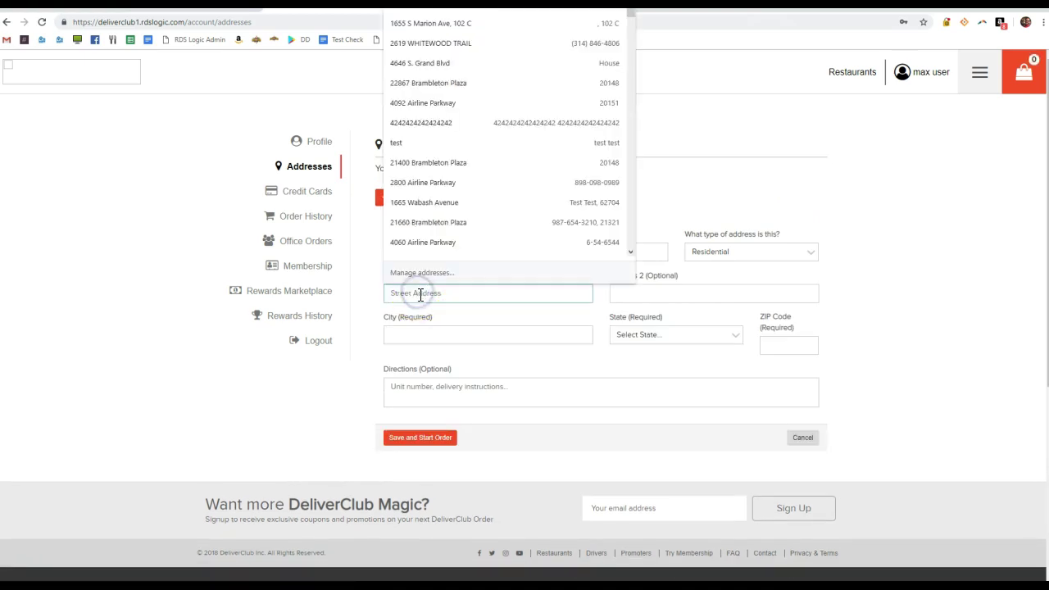
{"action": "left_click", "coordinate": [435, 221]}
{"action": "left_click", "coordinate": [652, 206]}
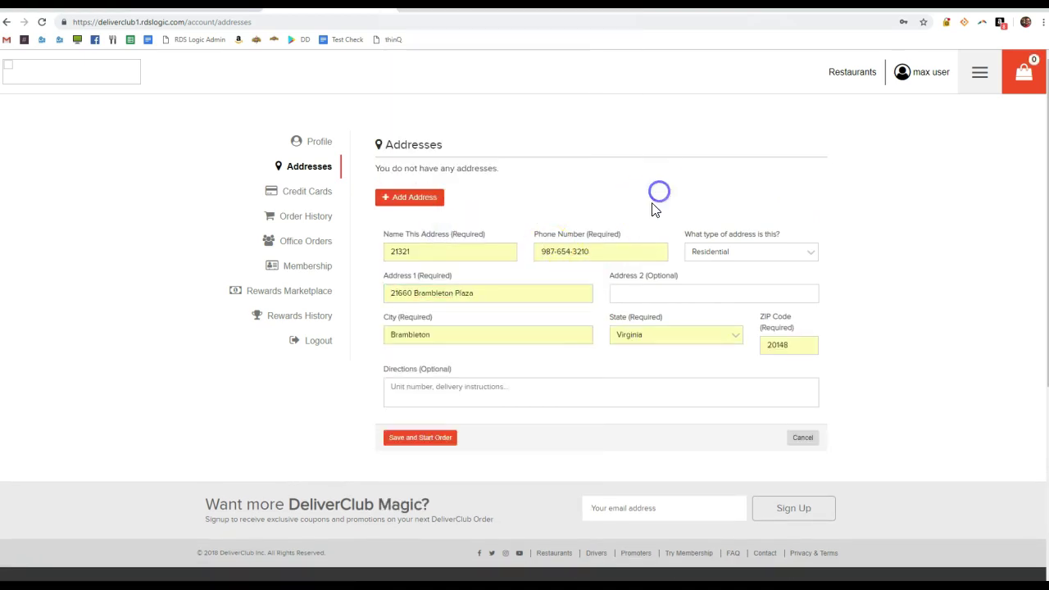
{"action": "left_click", "coordinate": [441, 438]}
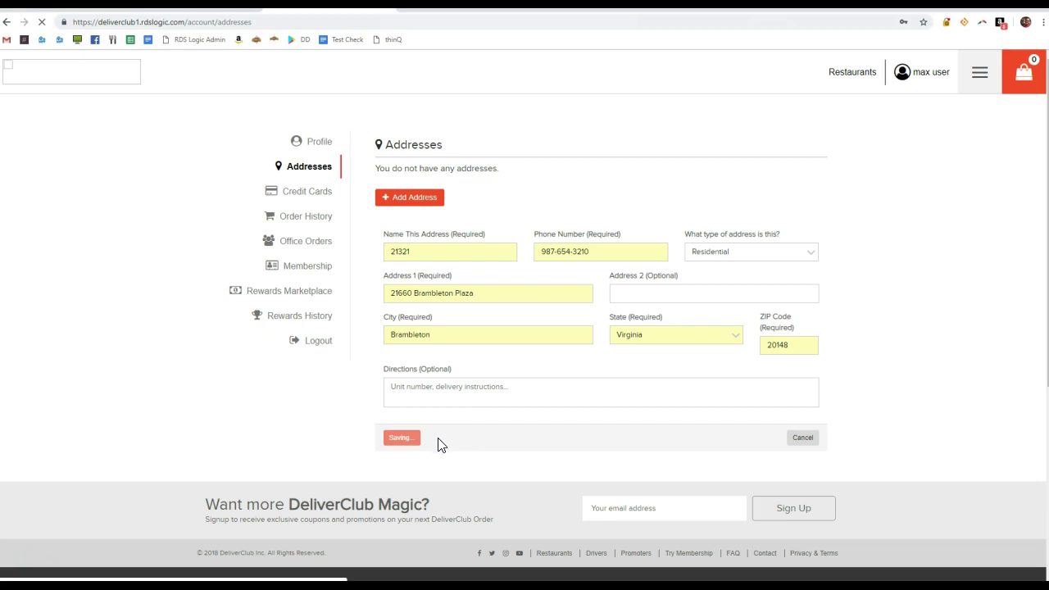
Configure a Dunkin Donuts (Chantilly) Coffee as Large Dark Roast with Skim Milk, amount Two
{"action": "left_click", "coordinate": [208, 245]}
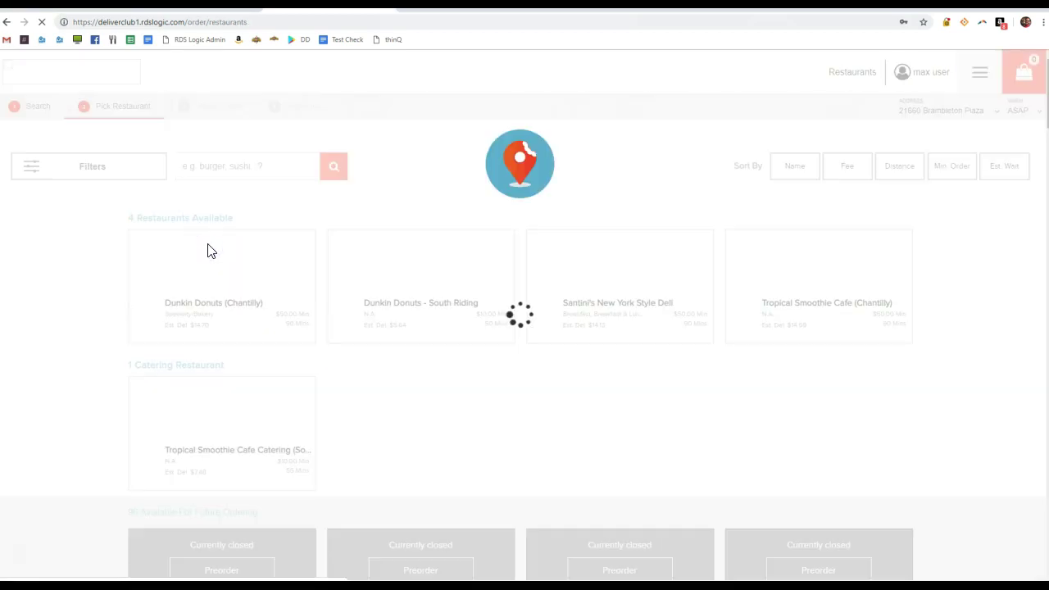
{"action": "left_click", "coordinate": [243, 457]}
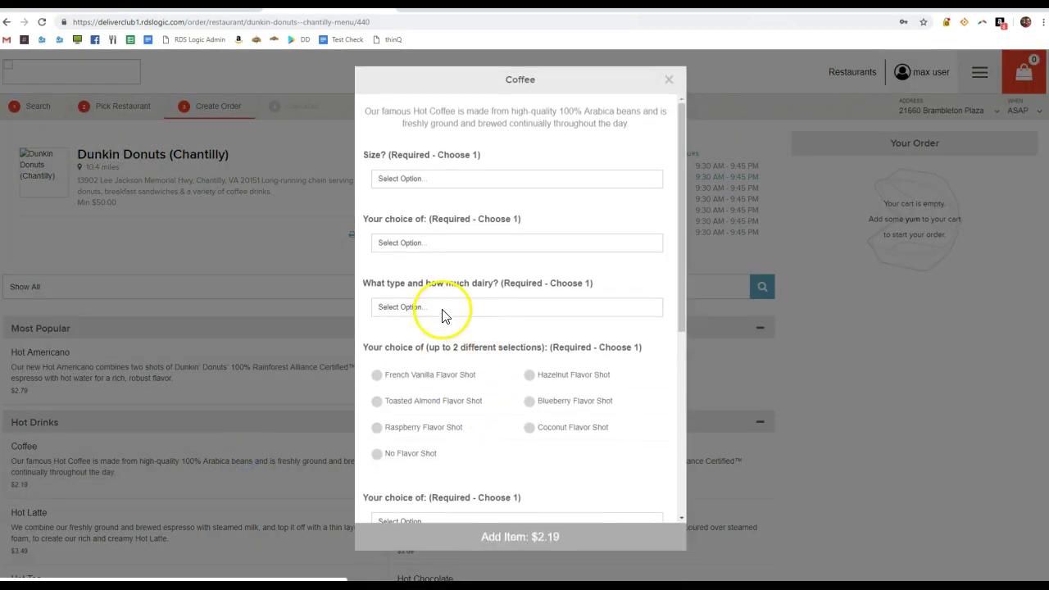
{"action": "left_click", "coordinate": [443, 306]}
{"action": "left_click", "coordinate": [421, 355]}
{"action": "left_click", "coordinate": [417, 241]}
{"action": "left_click", "coordinate": [417, 279]}
{"action": "left_click", "coordinate": [424, 178]}
{"action": "left_click", "coordinate": [414, 221]}
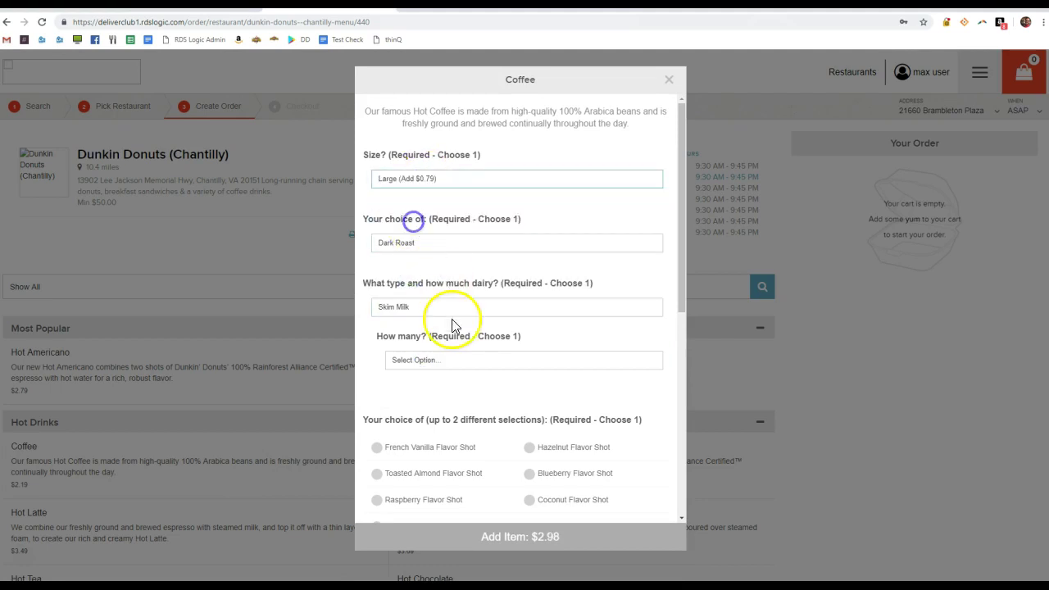
{"action": "left_click", "coordinate": [455, 359]}
{"action": "left_click", "coordinate": [454, 388]}
{"action": "scroll", "coordinate": [508, 450], "scroll_direction": "down", "scroll_amount": 6}
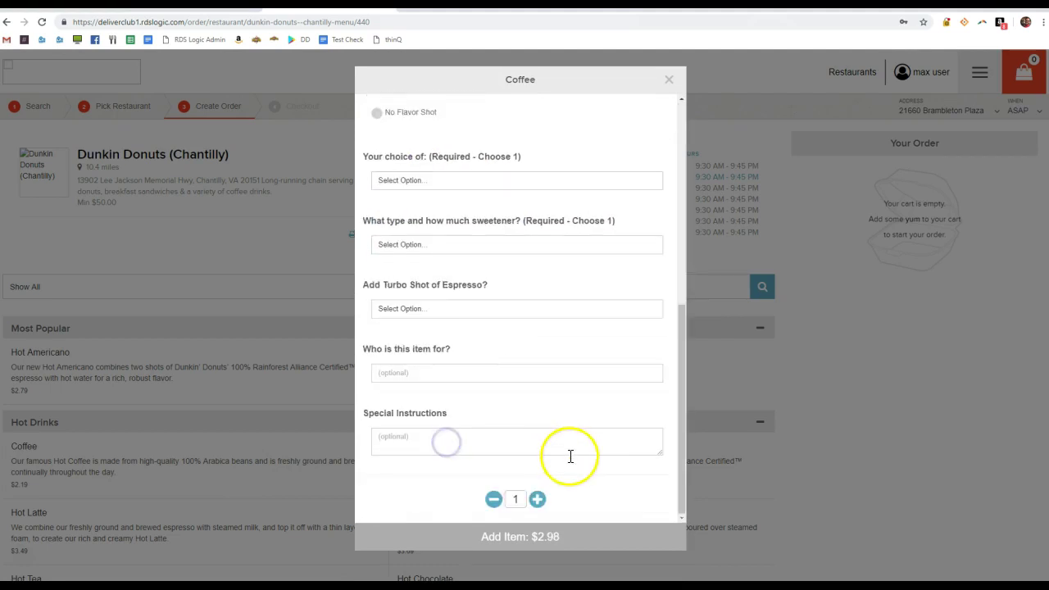
Set quantity 5, three Blue Package sweeteners and Hazelnut Swirl, then add the coffee to the order
{"action": "left_click", "coordinate": [536, 500]}
{"action": "left_click", "coordinate": [468, 245]}
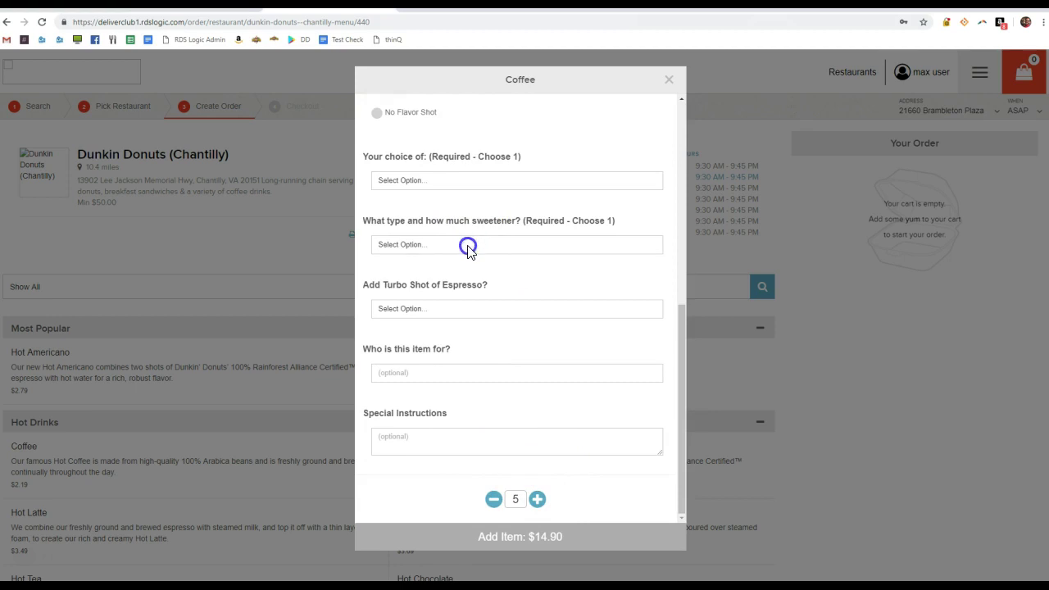
{"action": "left_click", "coordinate": [456, 281]}
{"action": "left_click", "coordinate": [445, 297]}
{"action": "left_click", "coordinate": [457, 339]}
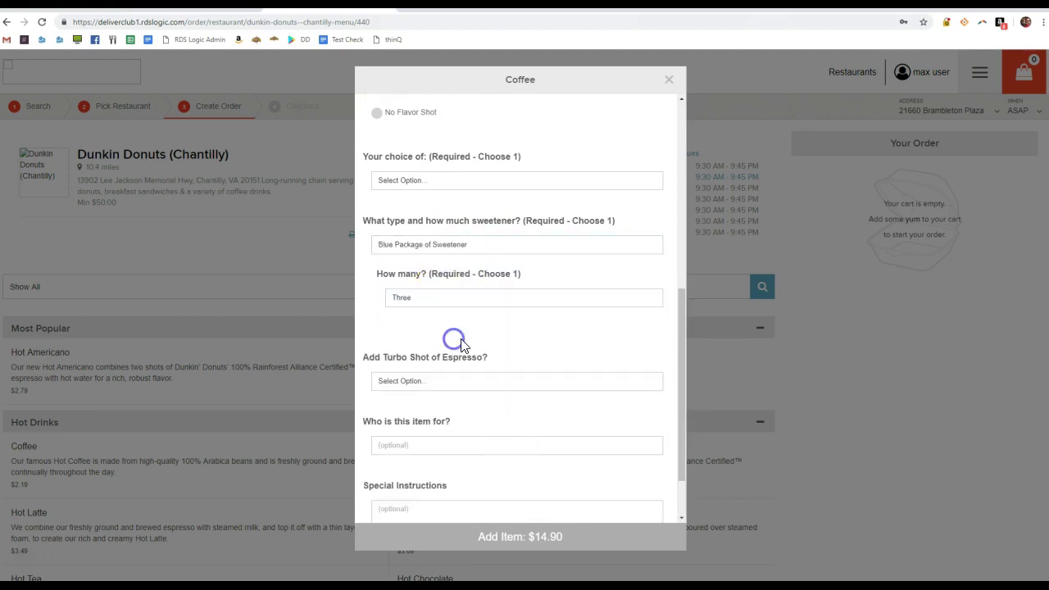
{"action": "scroll", "coordinate": [492, 279], "scroll_direction": "up", "scroll_amount": 2}
{"action": "left_click", "coordinate": [467, 346]}
{"action": "left_click", "coordinate": [448, 396]}
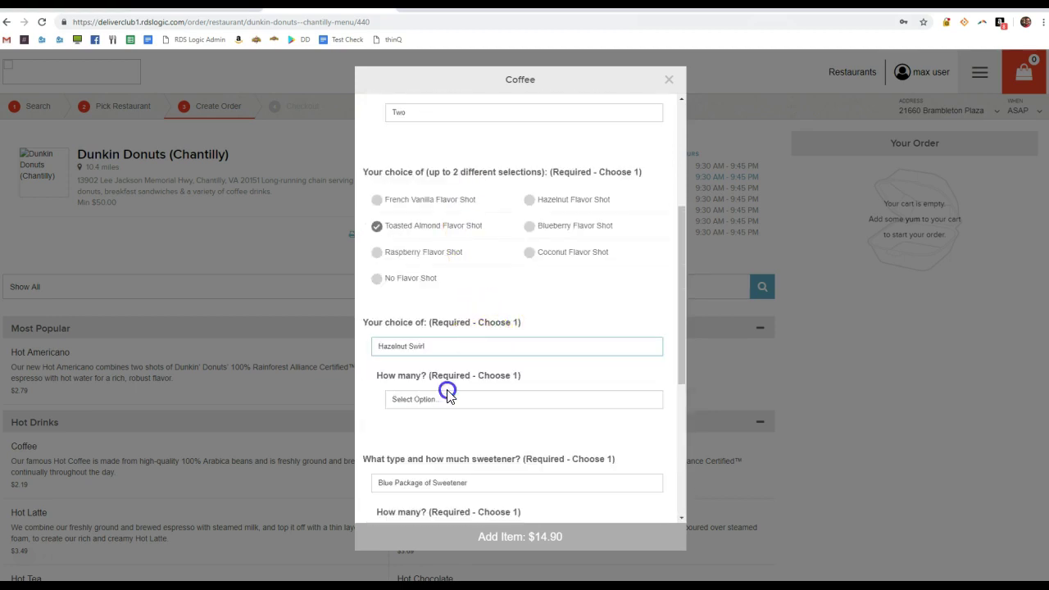
{"action": "left_click", "coordinate": [449, 401]}
{"action": "left_click", "coordinate": [453, 433]}
{"action": "left_click", "coordinate": [452, 200]}
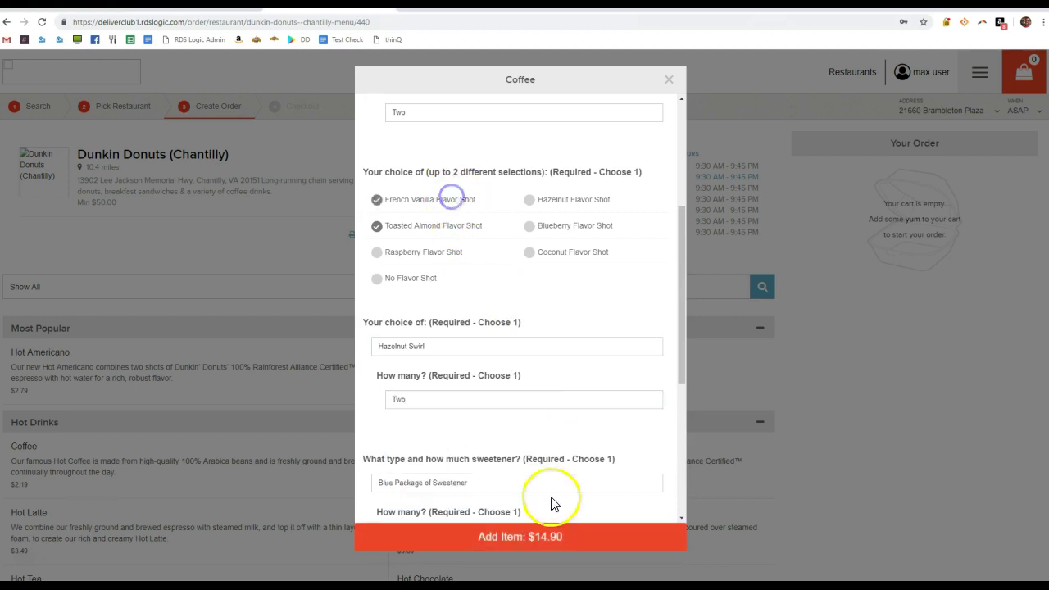
{"action": "left_click", "coordinate": [562, 538]}
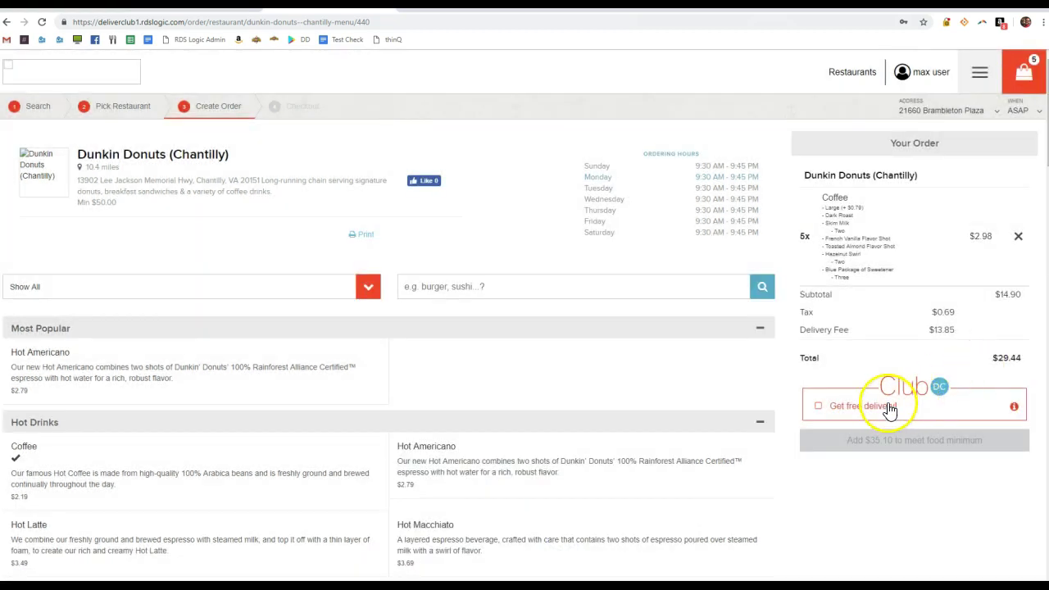
Edit the cart's coffee up to 21 cups, bringing the total to $79.32
{"action": "left_click", "coordinate": [891, 204]}
{"action": "scroll", "coordinate": [433, 304], "scroll_direction": "down", "scroll_amount": 8}
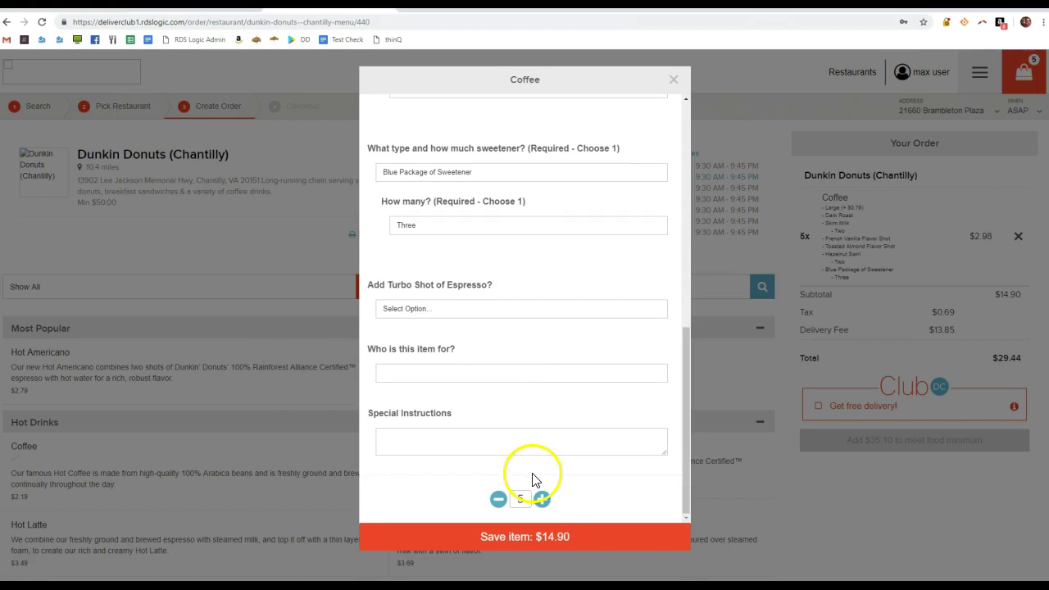
{"action": "left_click", "coordinate": [545, 499]}
{"action": "left_click", "coordinate": [544, 500]}
{"action": "left_click", "coordinate": [545, 500]}
{"action": "left_click", "coordinate": [544, 500]}
{"action": "left_click", "coordinate": [545, 500]}
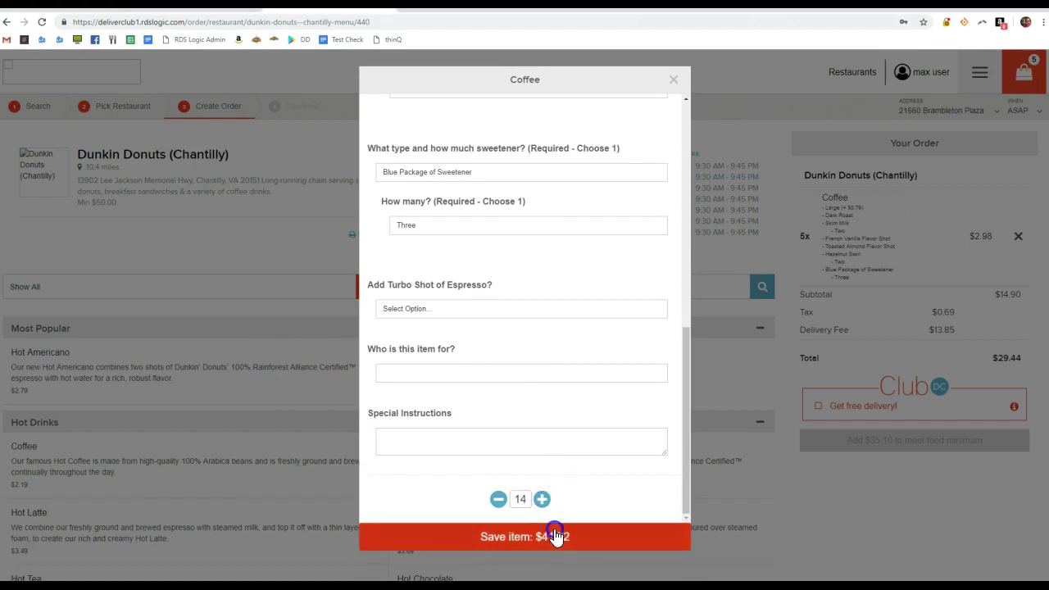
{"action": "left_click", "coordinate": [557, 534]}
{"action": "left_click", "coordinate": [952, 257]}
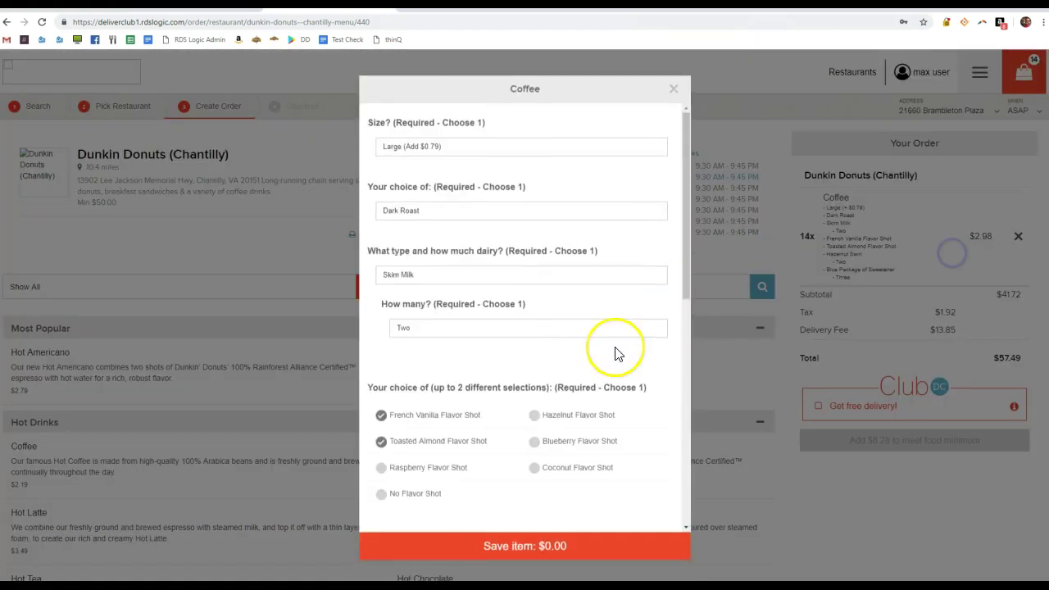
{"action": "scroll", "coordinate": [573, 410], "scroll_direction": "down", "scroll_amount": 8}
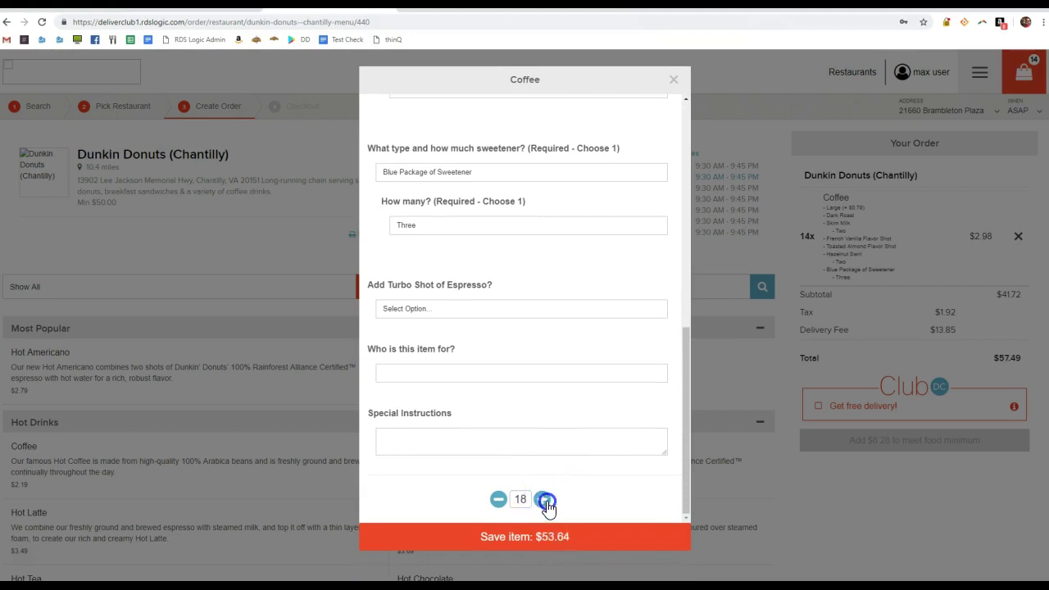
{"action": "left_click", "coordinate": [559, 554]}
{"action": "left_click", "coordinate": [891, 254]}
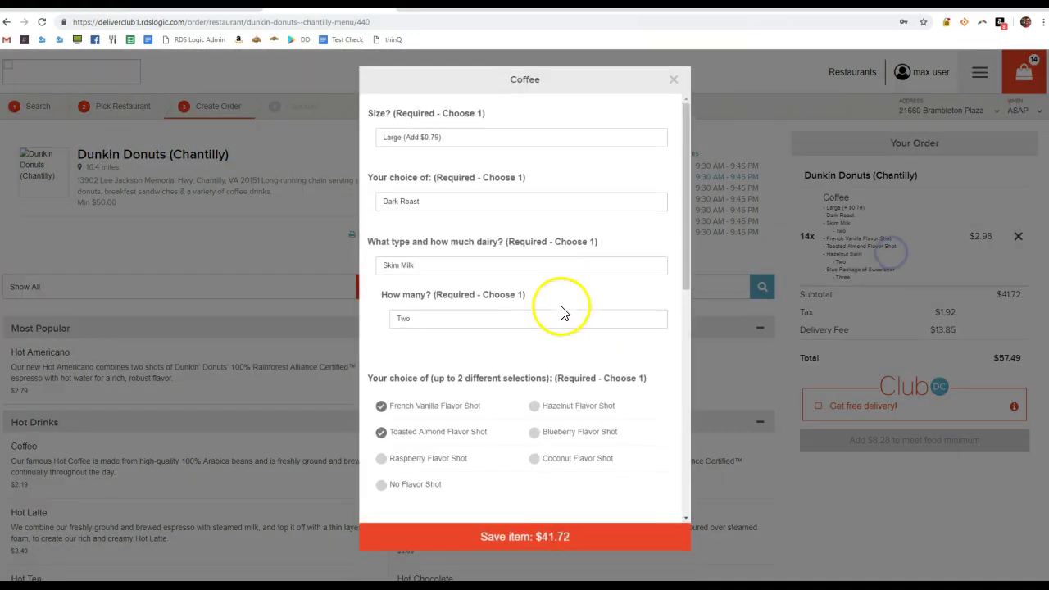
{"action": "scroll", "coordinate": [562, 311], "scroll_direction": "down", "scroll_amount": 8}
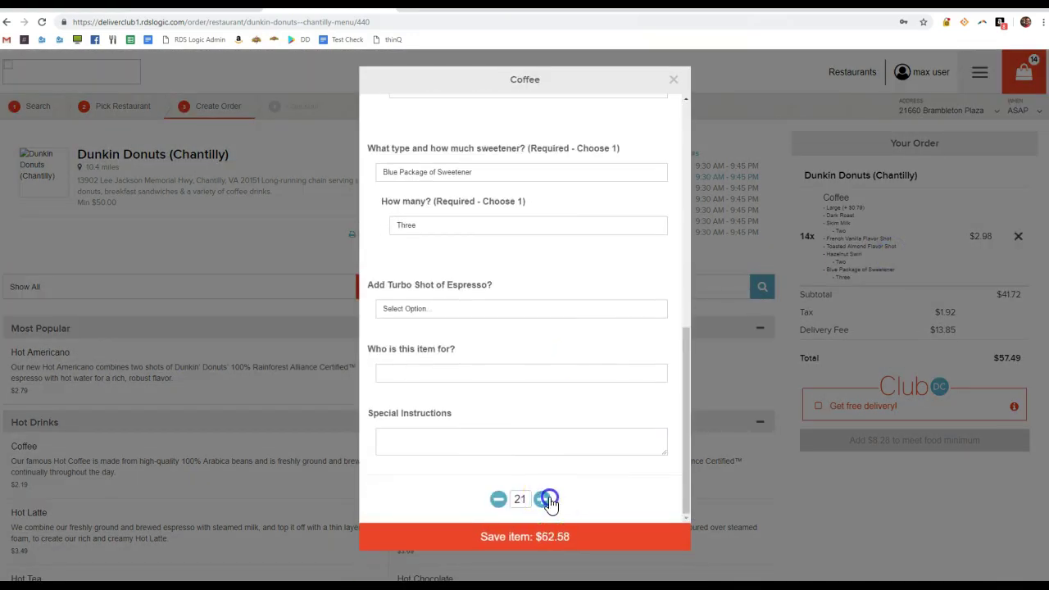
{"action": "left_click", "coordinate": [561, 538]}
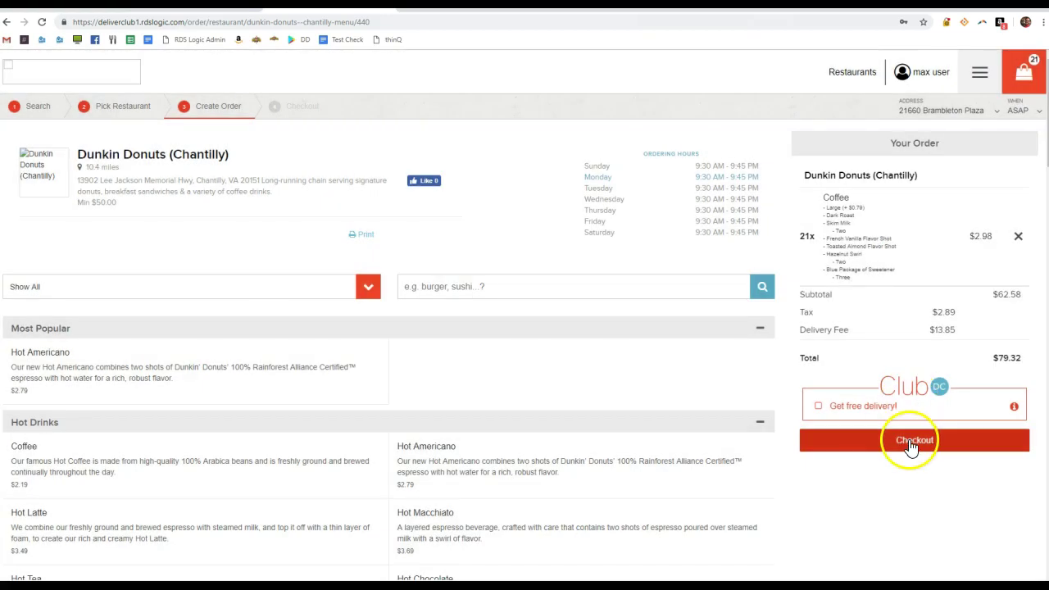
Check out with an 11:45 AM delivery time and confirm the delivery address
{"action": "left_click", "coordinate": [913, 442]}
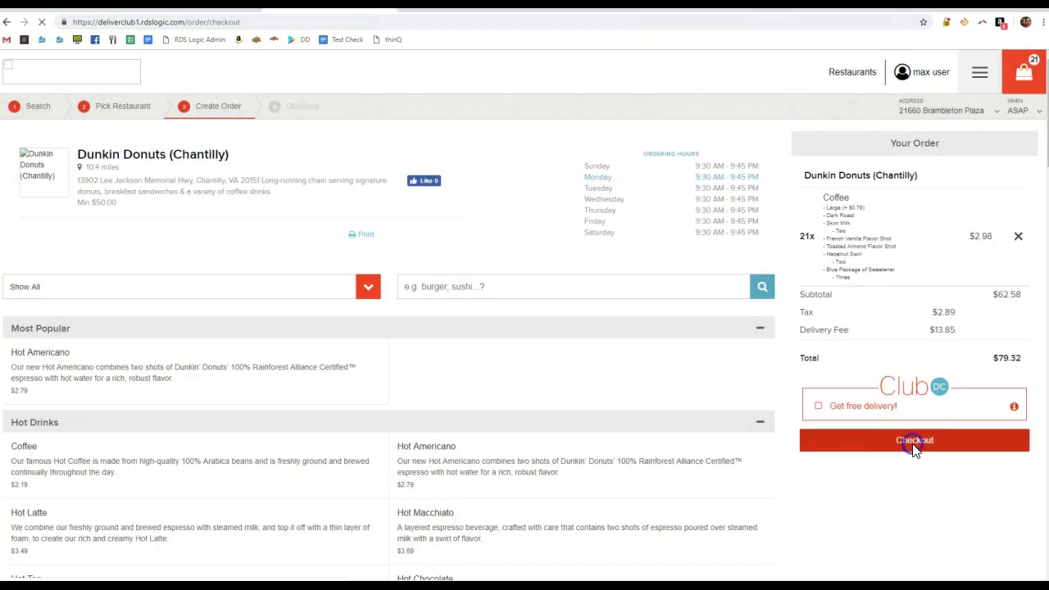
{"action": "left_click", "coordinate": [601, 184]}
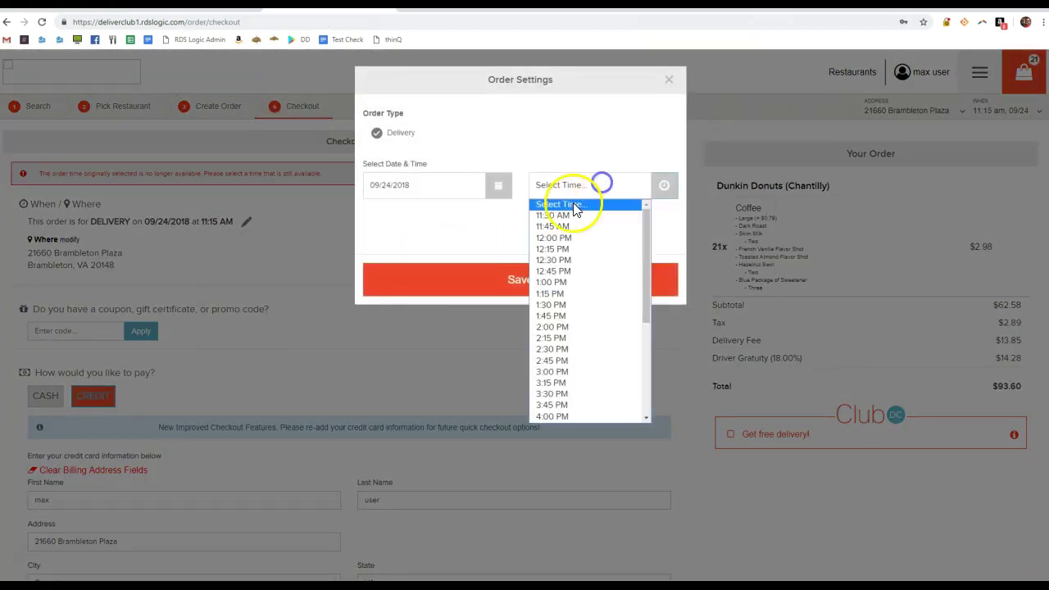
{"action": "left_click", "coordinate": [565, 226]}
{"action": "left_click", "coordinate": [571, 278]}
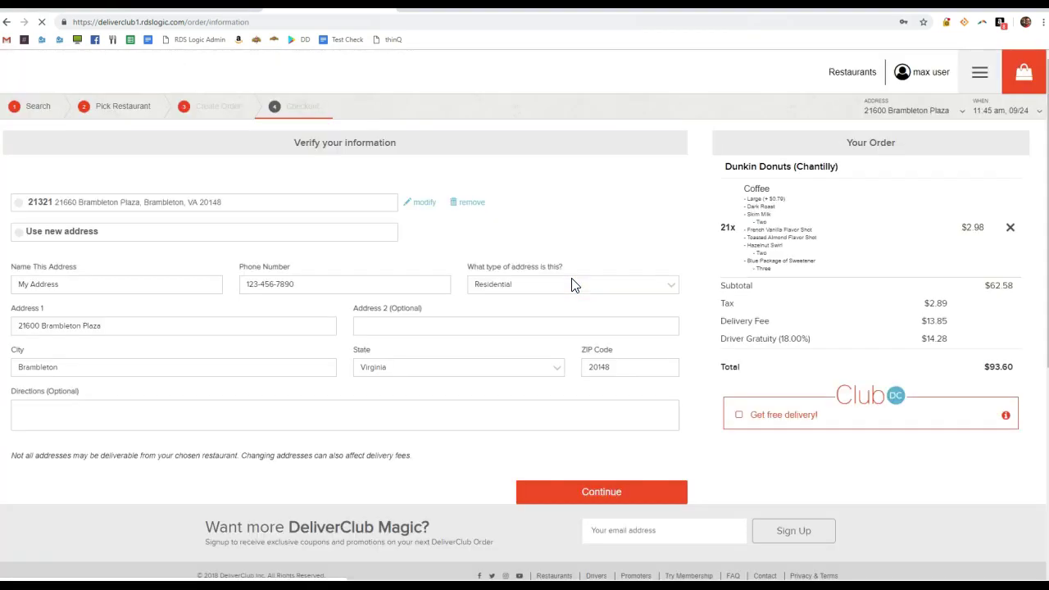
{"action": "left_click", "coordinate": [609, 493]}
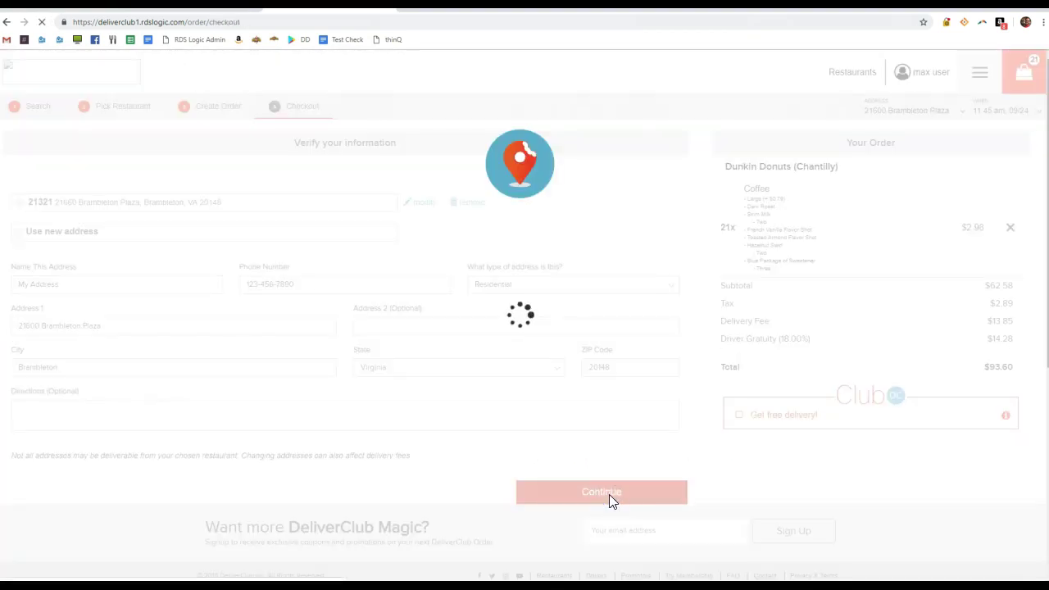
Apply coupon 1MaxUse, taking $5.00 off the order
{"action": "left_click", "coordinate": [62, 300]}
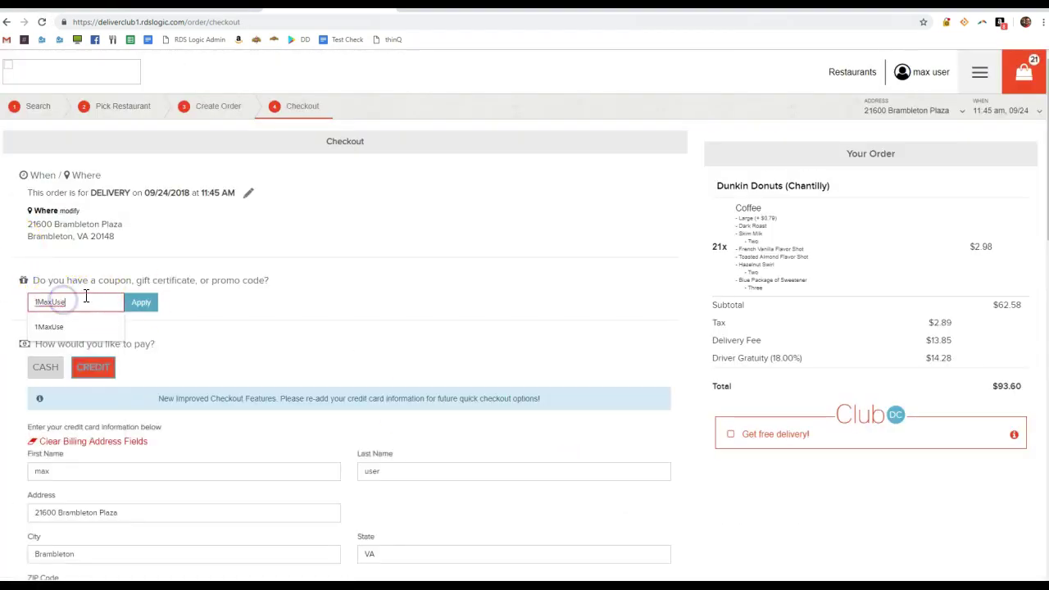
{"action": "left_click", "coordinate": [65, 328]}
{"action": "left_click", "coordinate": [142, 302]}
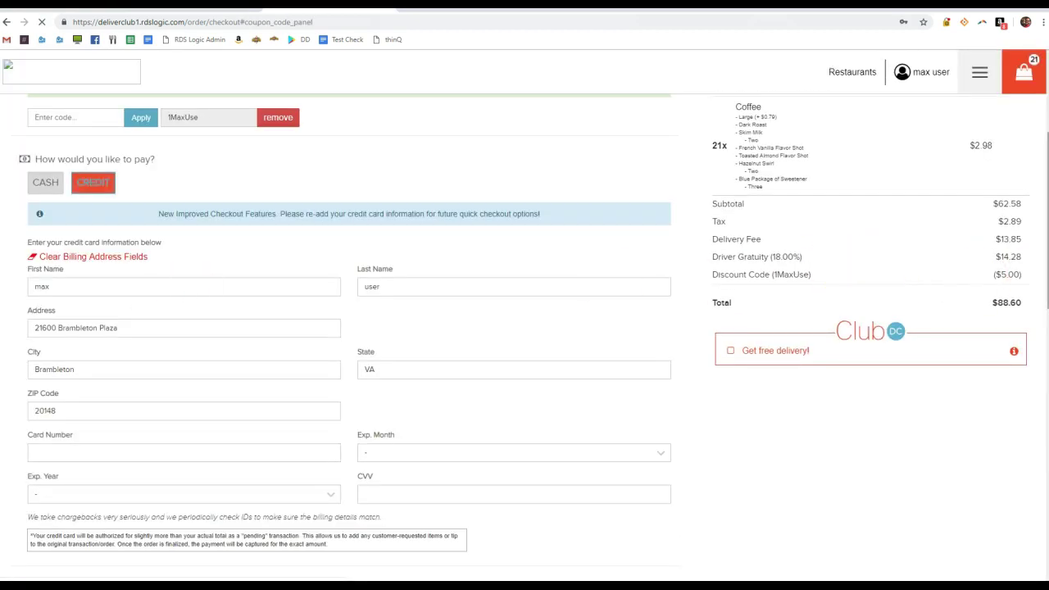
{"action": "double_click", "coordinate": [1029, 276]}
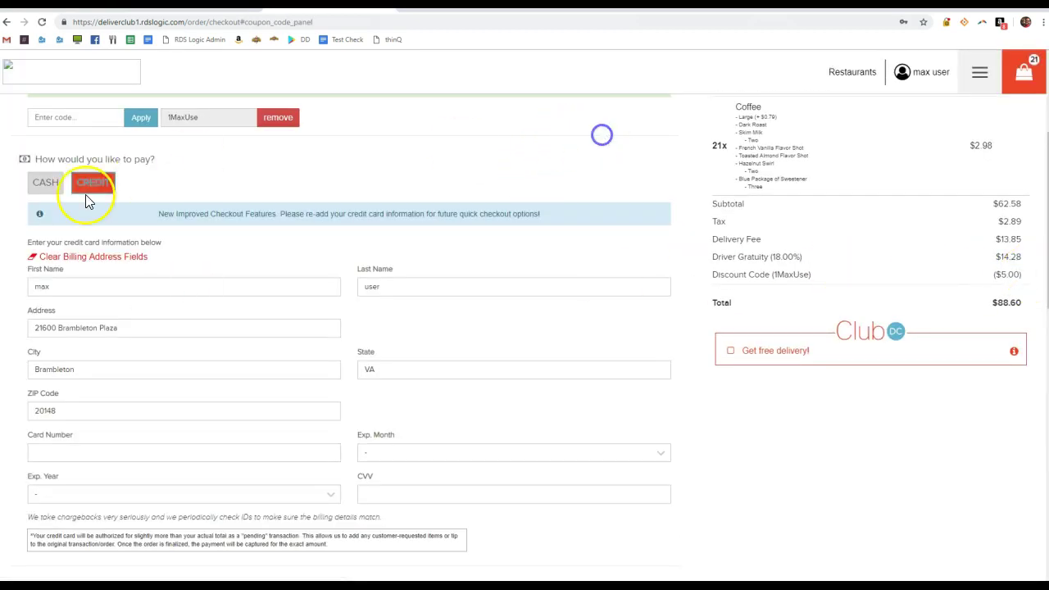
Pay with cash, confirm the delivery time, and place the $88.60 order
{"action": "left_click", "coordinate": [51, 191]}
{"action": "scroll", "coordinate": [139, 407], "scroll_direction": "down", "scroll_amount": 1}
{"action": "left_click", "coordinate": [278, 450]}
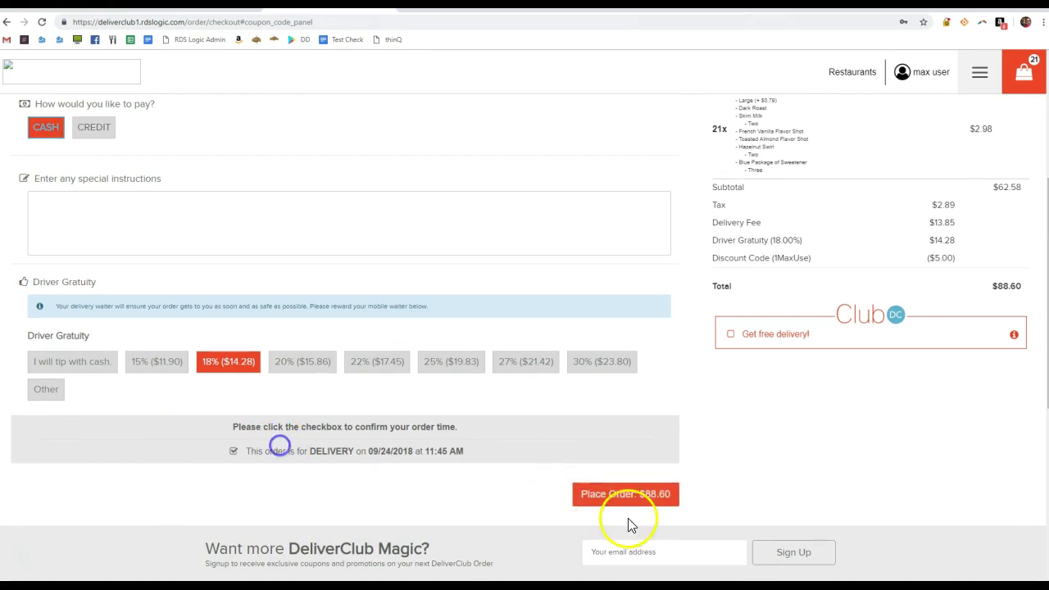
{"action": "left_click", "coordinate": [643, 495]}
Check the admin tabs, then close the delivery rating prompt and open the customer account page
{"action": "key", "text": "ctrl+Tab"}
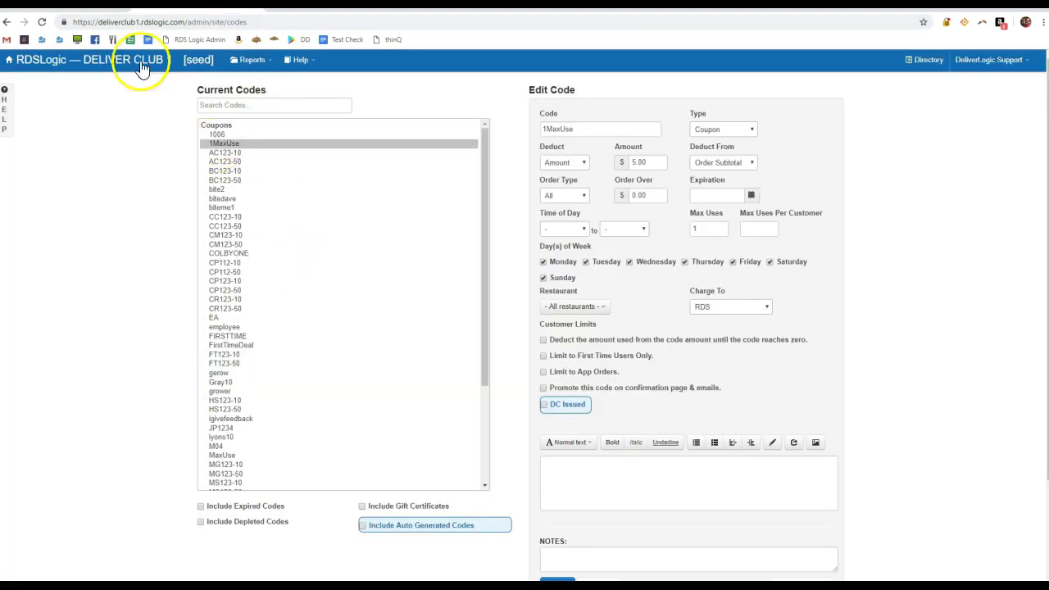
{"action": "left_click", "coordinate": [114, 59]}
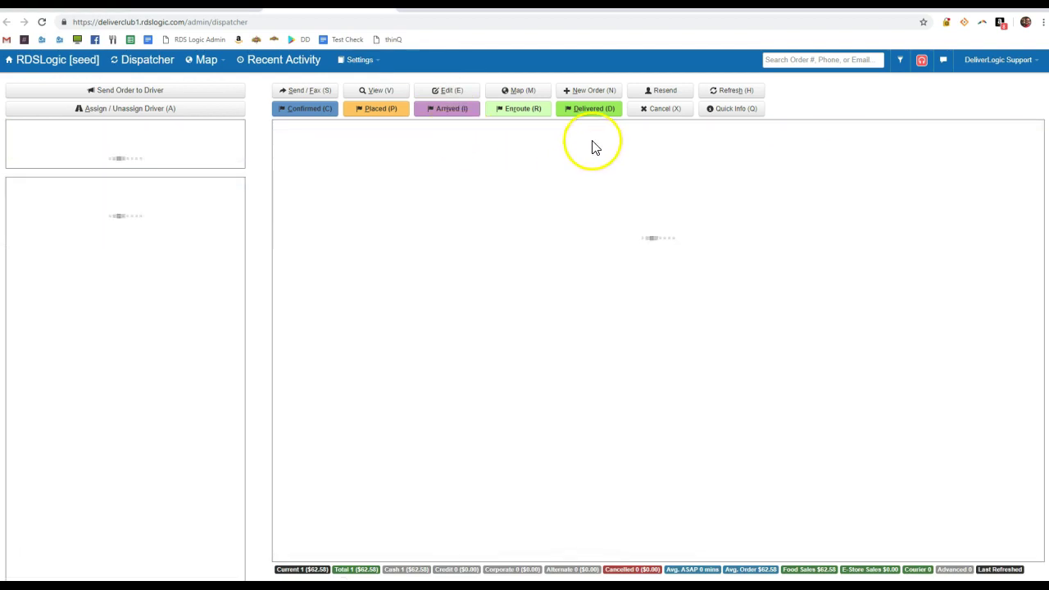
{"action": "key", "text": "ctrl+Tab"}
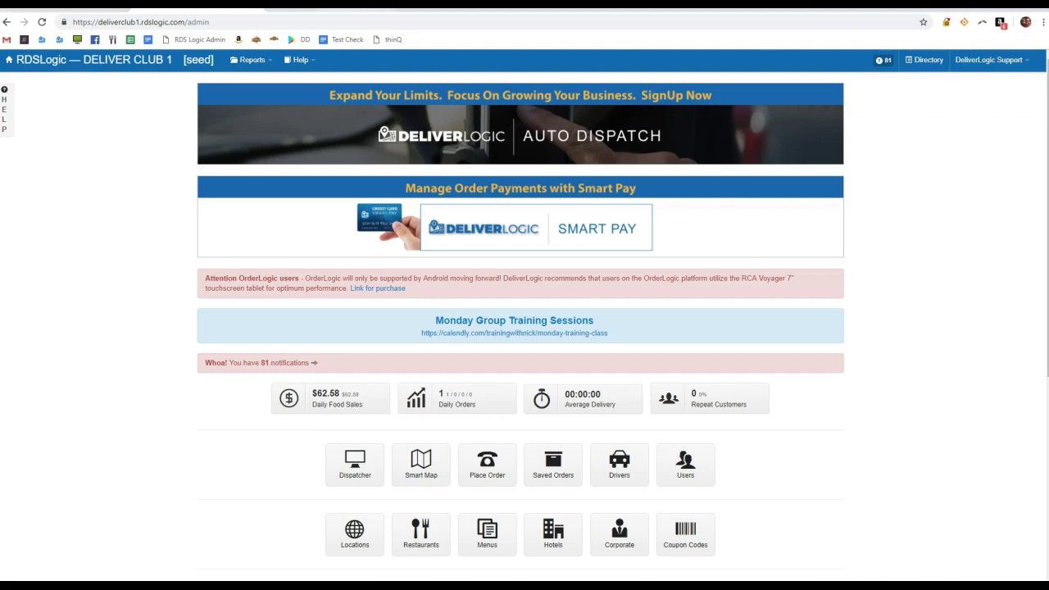
{"action": "key", "text": "ctrl+Tab"}
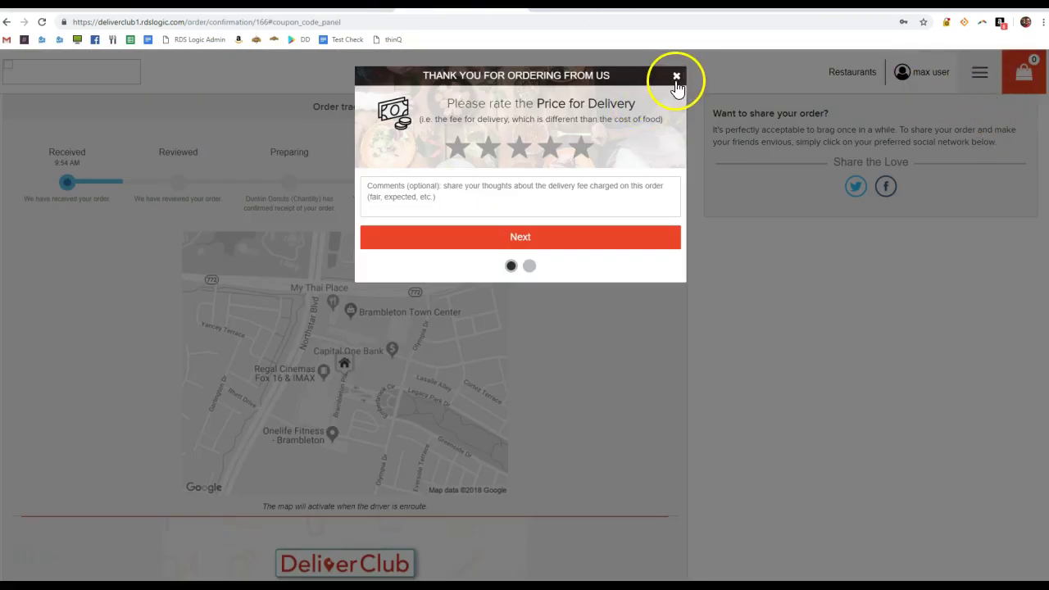
{"action": "left_click", "coordinate": [675, 77]}
{"action": "left_click", "coordinate": [916, 72]}
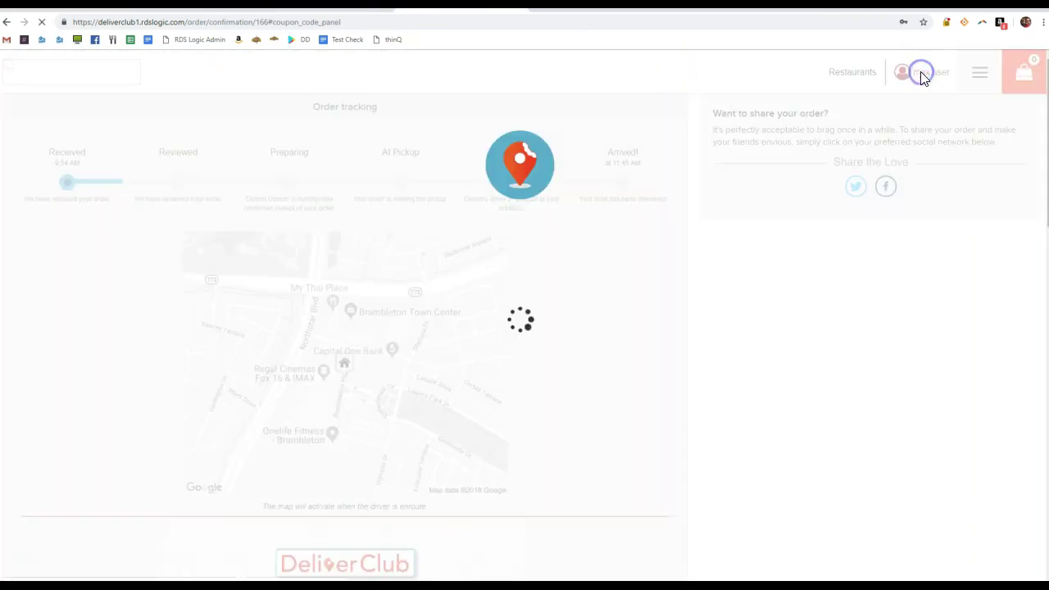
Log out of the first customer account and open the Create Account form
{"action": "left_click", "coordinate": [309, 345]}
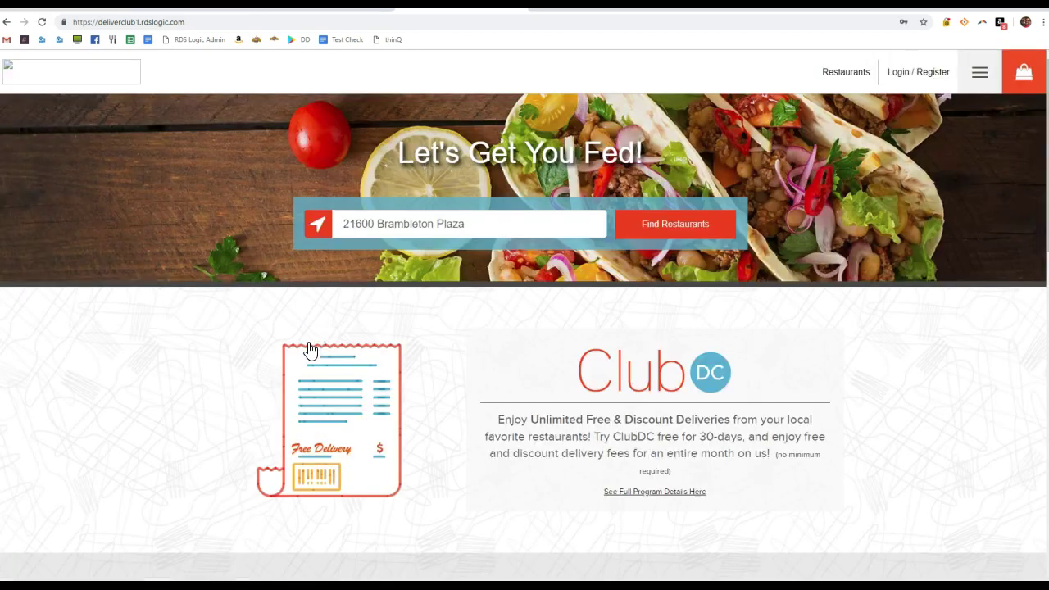
{"action": "left_click", "coordinate": [915, 72]}
{"action": "left_click", "coordinate": [601, 120]}
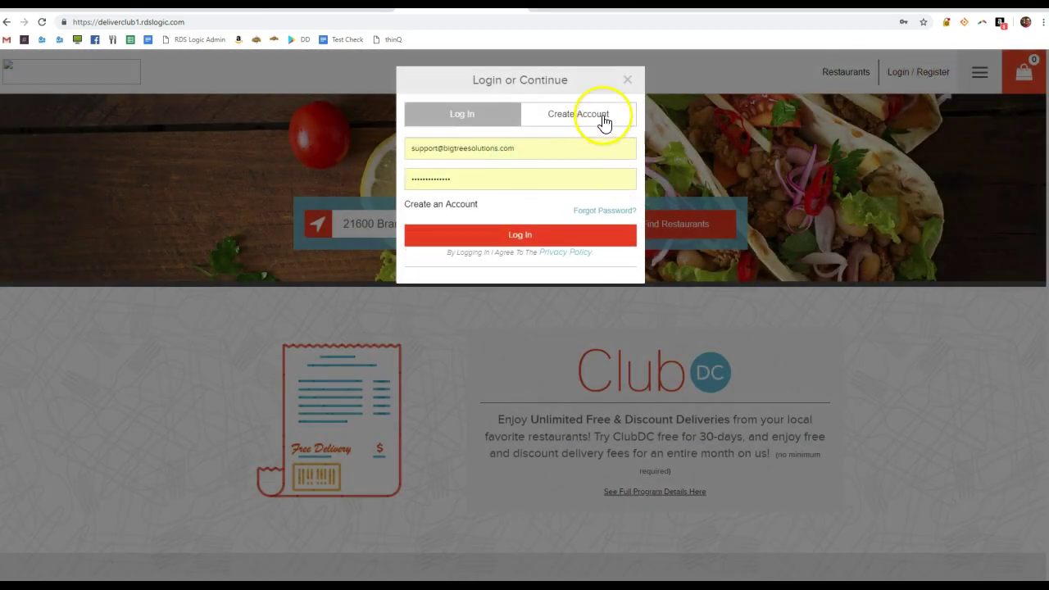
Register a second account with its e-mail, password, name and phone, declining to save the password
{"action": "left_click", "coordinate": [464, 212]}
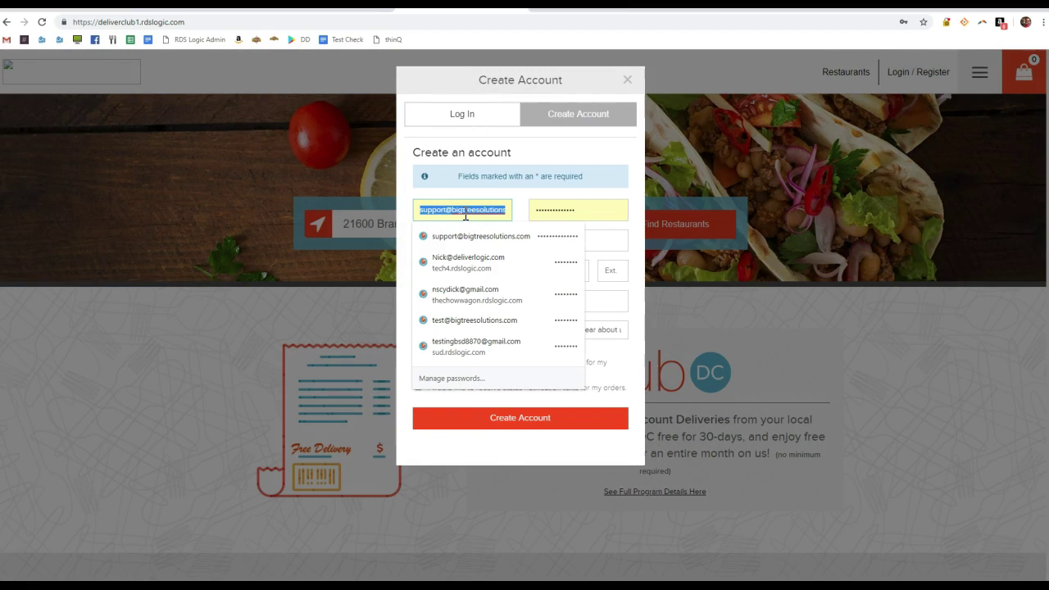
{"action": "type", "text": "max"}
{"action": "key", "text": "BackSpace"}
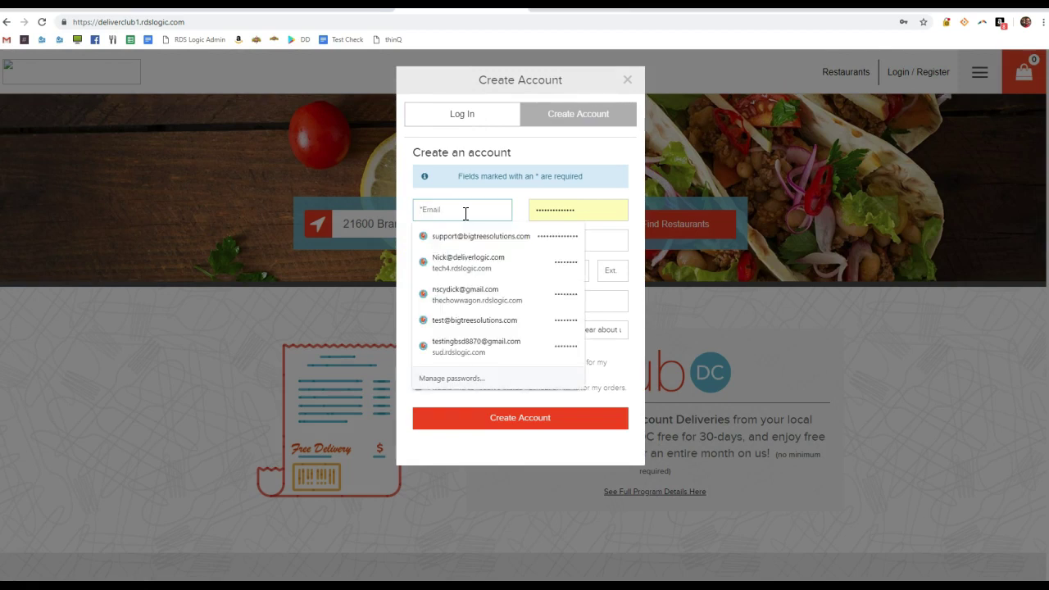
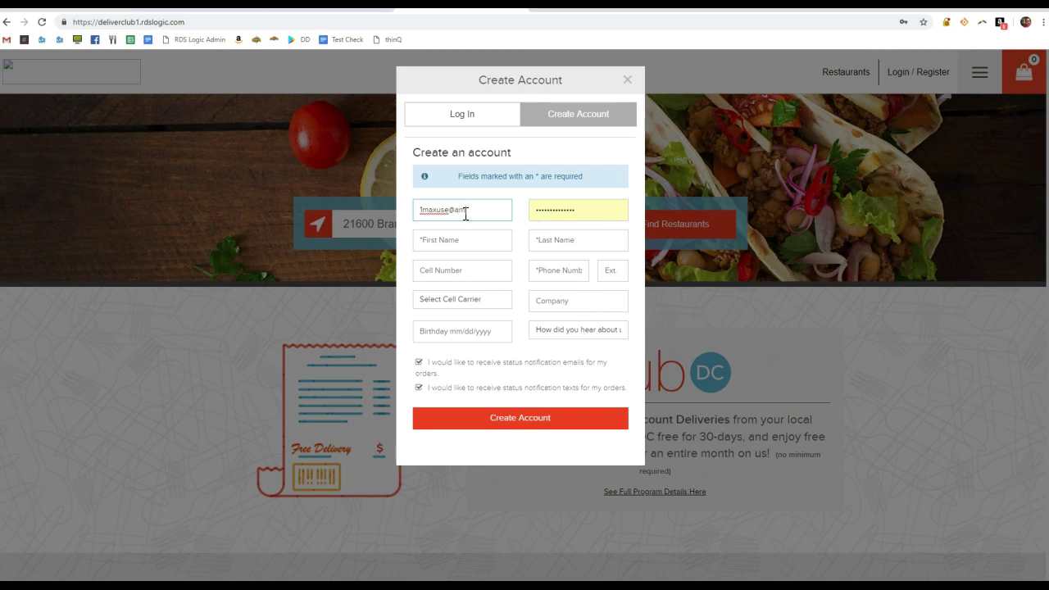
{"action": "type", "text": "••"}
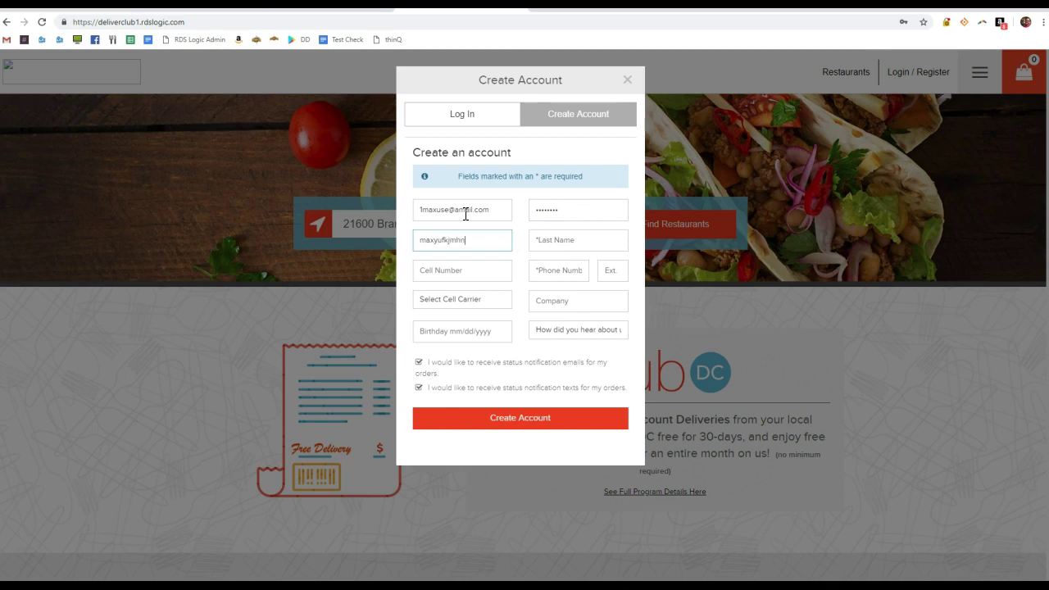
{"action": "type", "text": "us"}
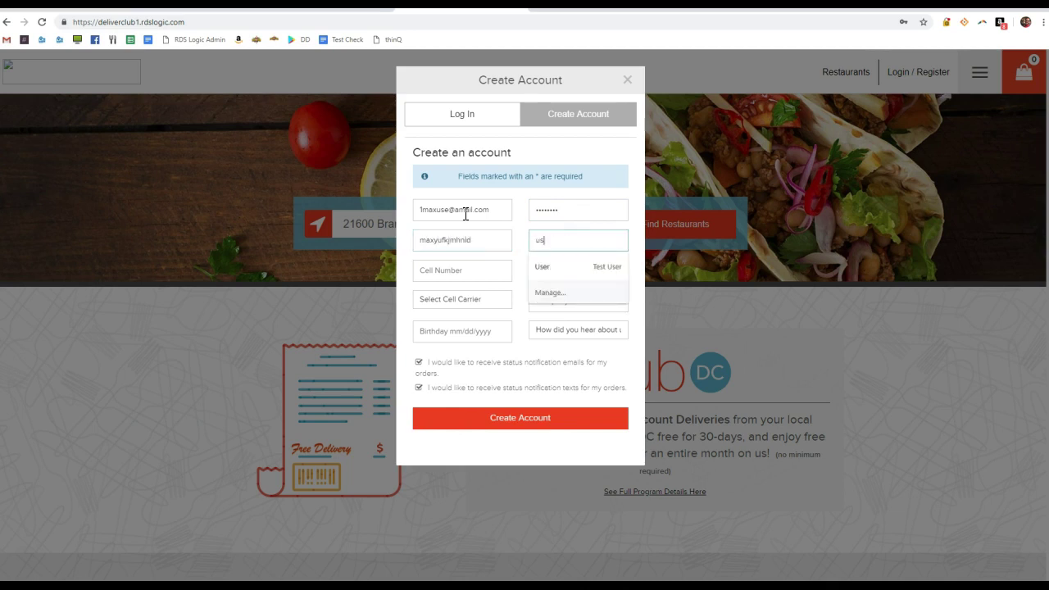
{"action": "type", "text": "er"}
{"action": "key", "text": "Tab"}
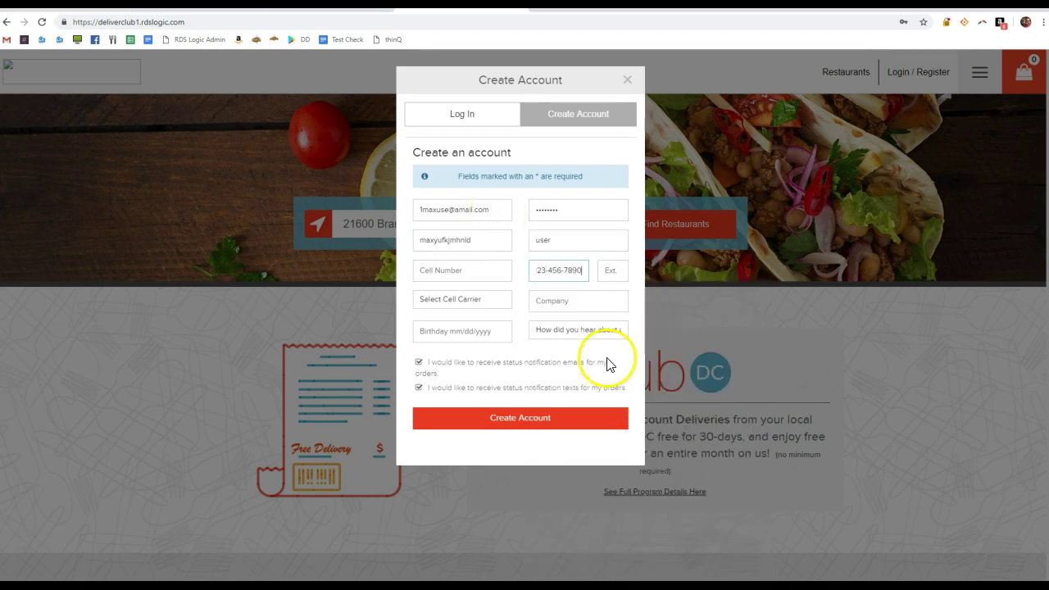
{"action": "left_click", "coordinate": [559, 416]}
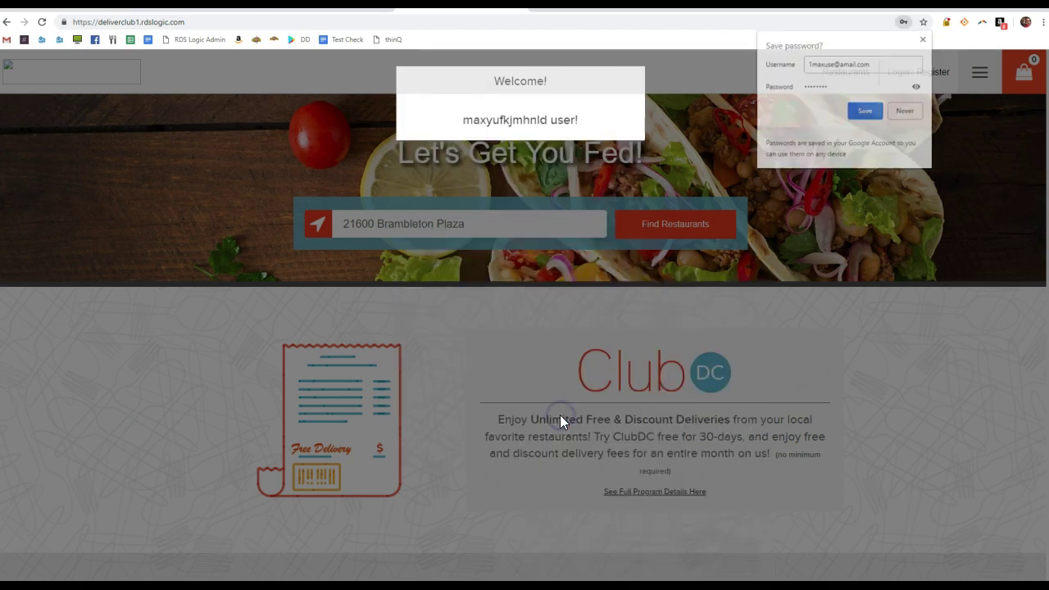
{"action": "left_click", "coordinate": [895, 237]}
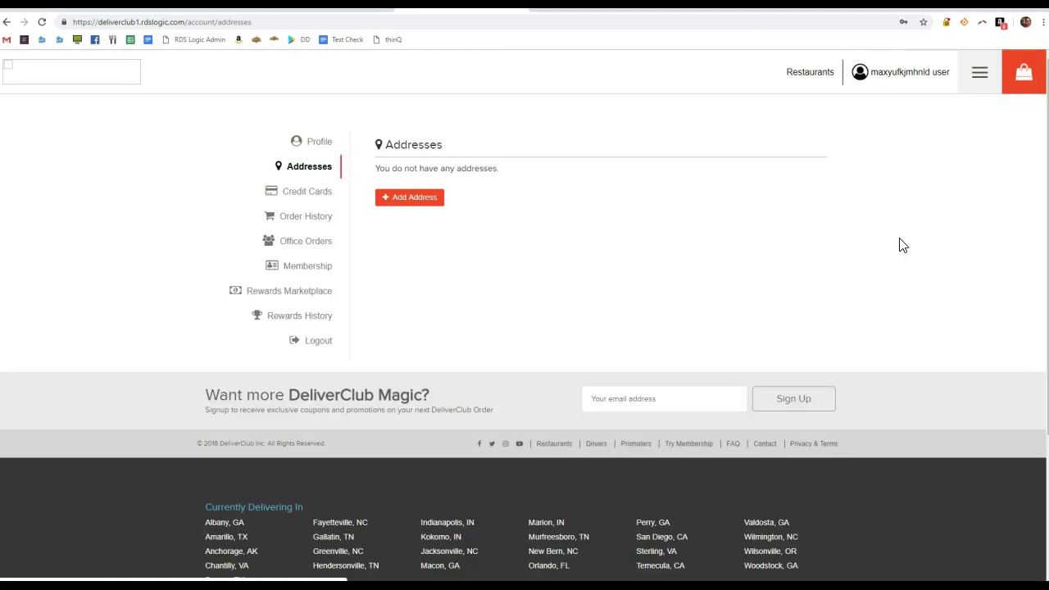
Begin a new delivery address, entering street number 216
{"action": "left_click", "coordinate": [434, 200]}
{"action": "left_click", "coordinate": [425, 295]}
{"action": "type", "text": "2"}
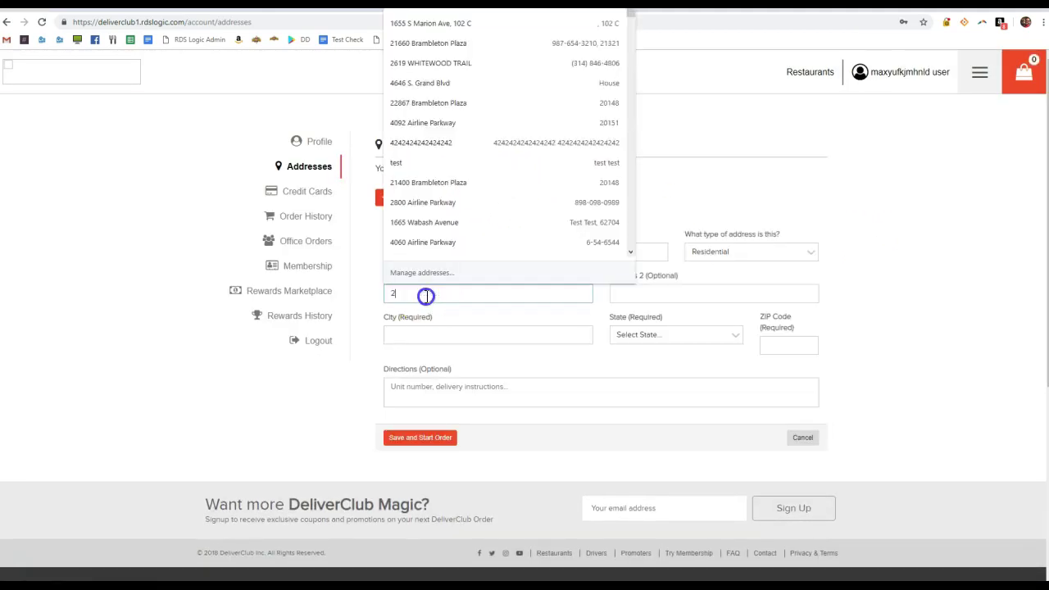
{"action": "type", "text": "16"}
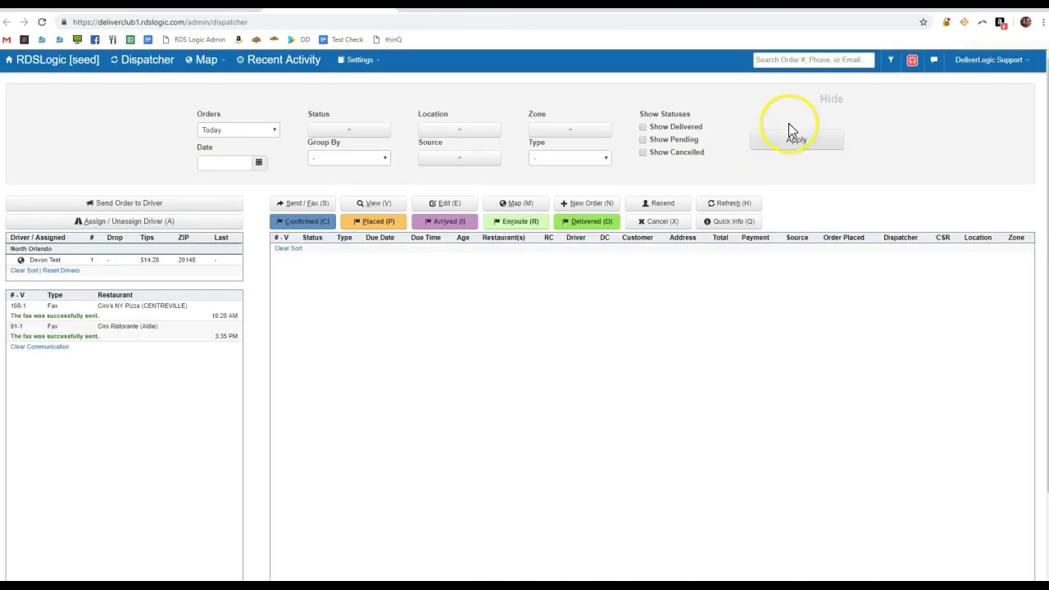
In the dispatcher's order list, include delivered orders in the status filter
{"action": "left_click", "coordinate": [834, 100]}
{"action": "left_click", "coordinate": [837, 102]}
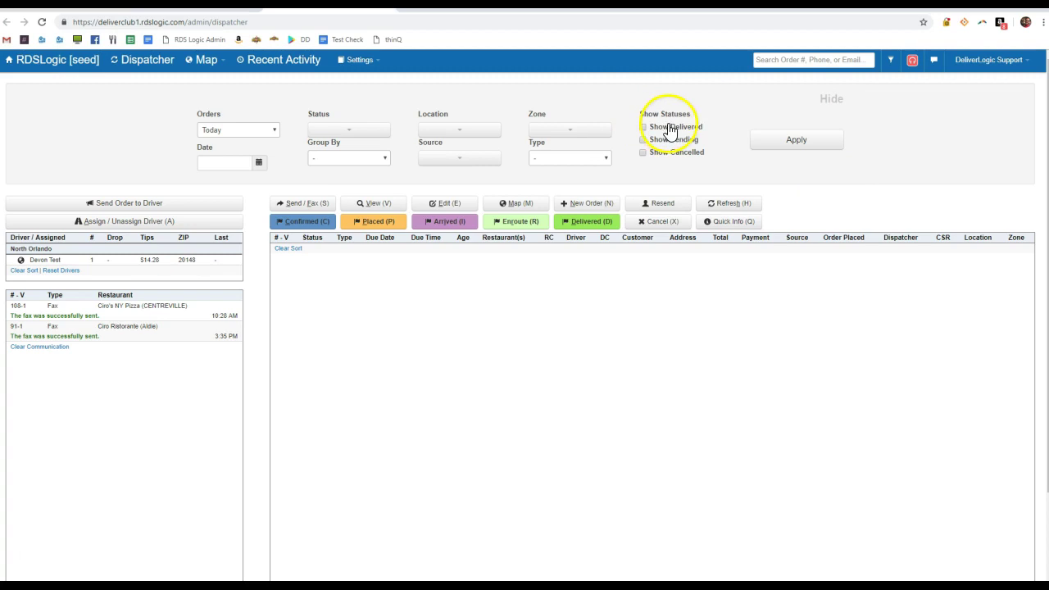
{"action": "left_click", "coordinate": [669, 128]}
{"action": "left_click", "coordinate": [788, 140]}
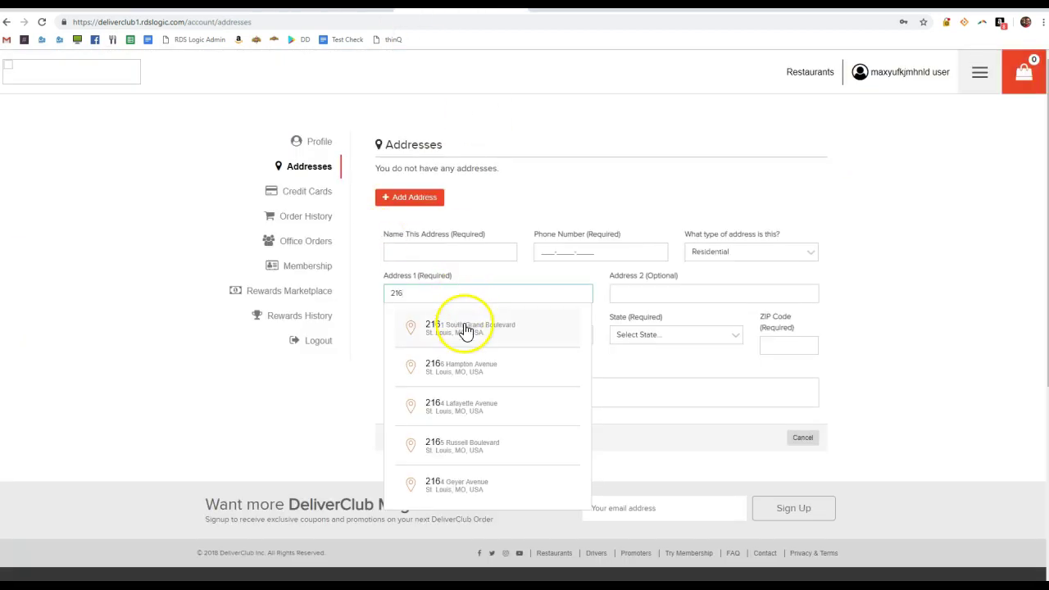
Complete the street number as 21600, fill from the saved address, and save to start ordering
{"action": "type", "text": "00"}
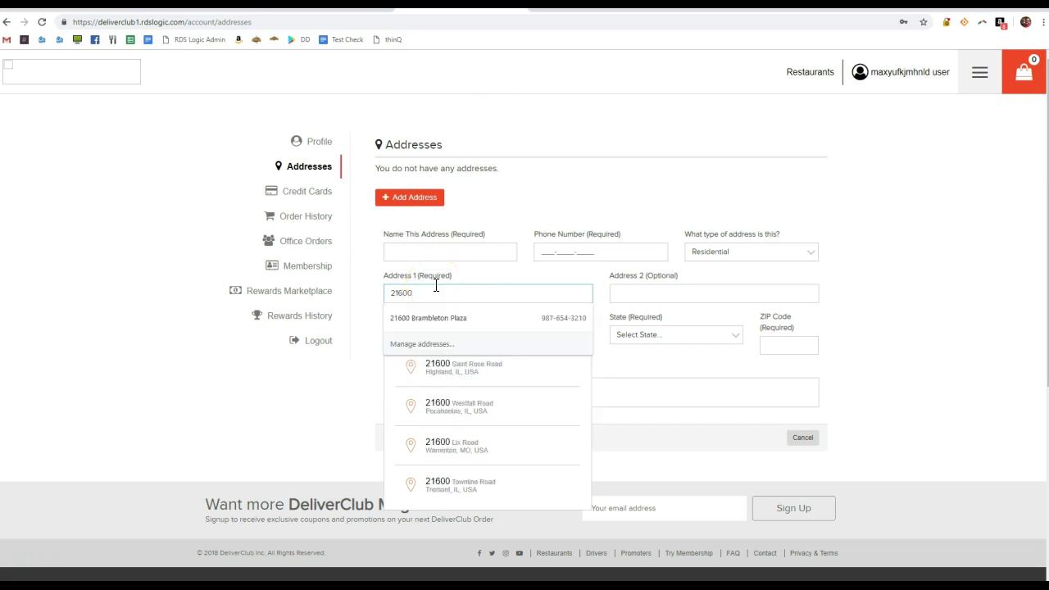
{"action": "left_click", "coordinate": [442, 318]}
{"action": "left_click", "coordinate": [538, 206]}
{"action": "left_click", "coordinate": [418, 441]}
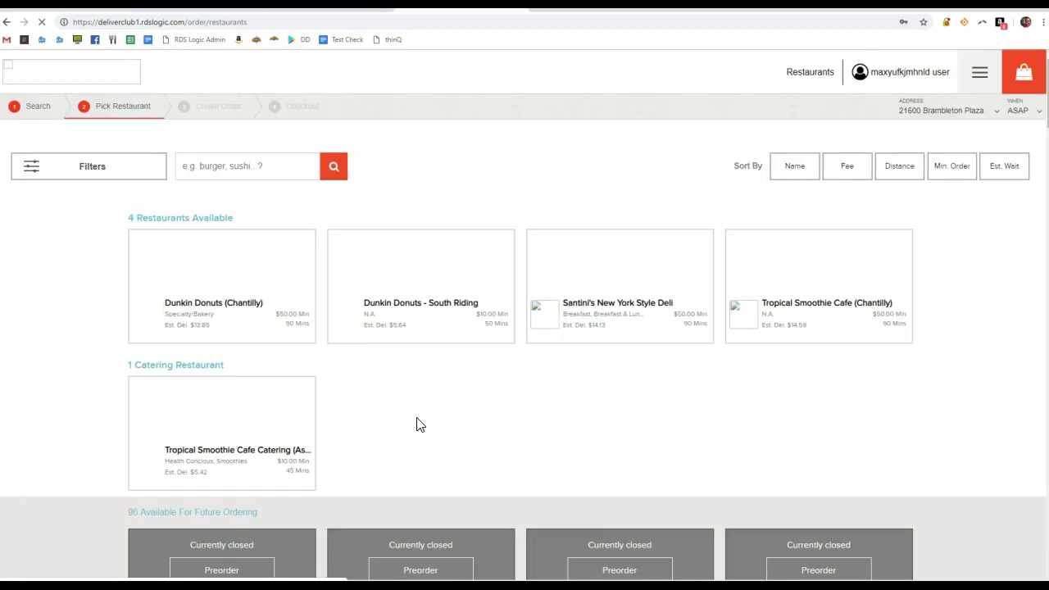
Add ten Watermelon Mojitos with Multi-Vitamin from Tropical Smoothie Cafe (Chantilly) to the cart
{"action": "left_click", "coordinate": [836, 251]}
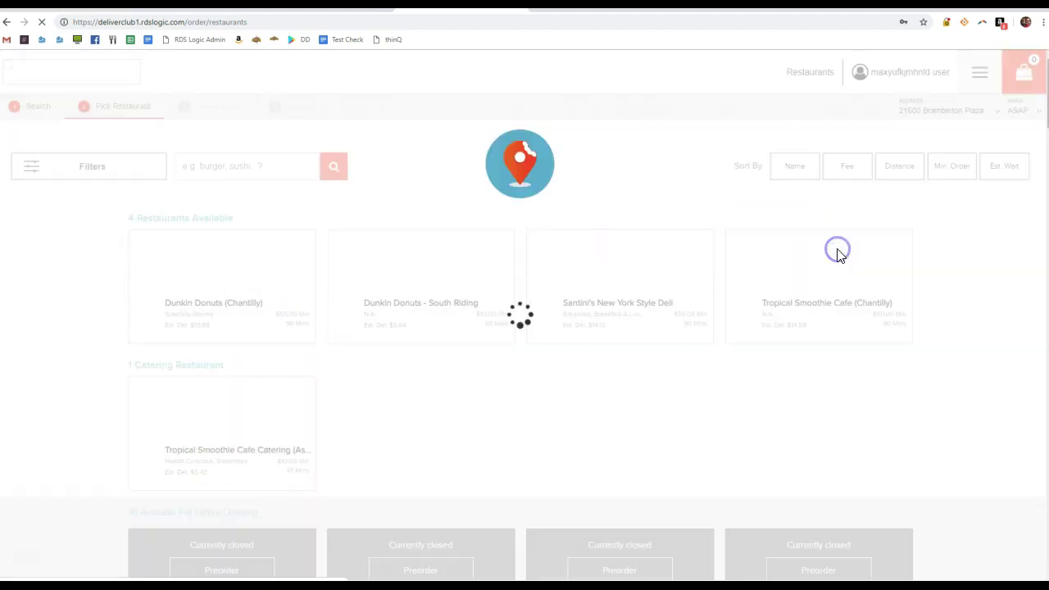
{"action": "scroll", "coordinate": [183, 369], "scroll_direction": "down", "scroll_amount": 1}
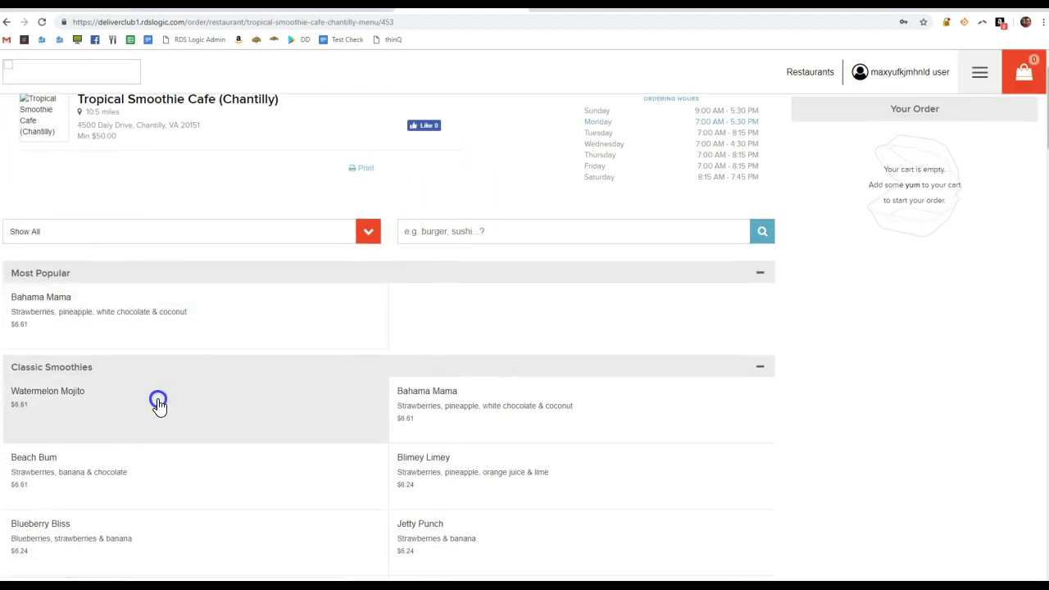
{"action": "left_click", "coordinate": [158, 399]}
{"action": "left_click", "coordinate": [430, 167]}
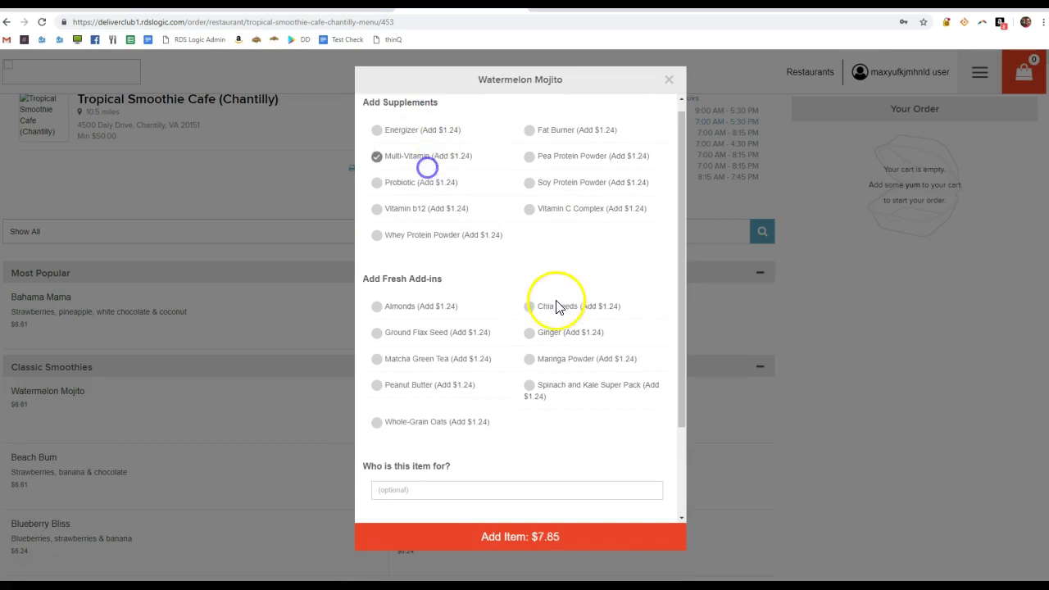
{"action": "scroll", "coordinate": [536, 450], "scroll_direction": "down", "scroll_amount": 2}
{"action": "left_click", "coordinate": [537, 498]}
{"action": "left_click", "coordinate": [538, 498]}
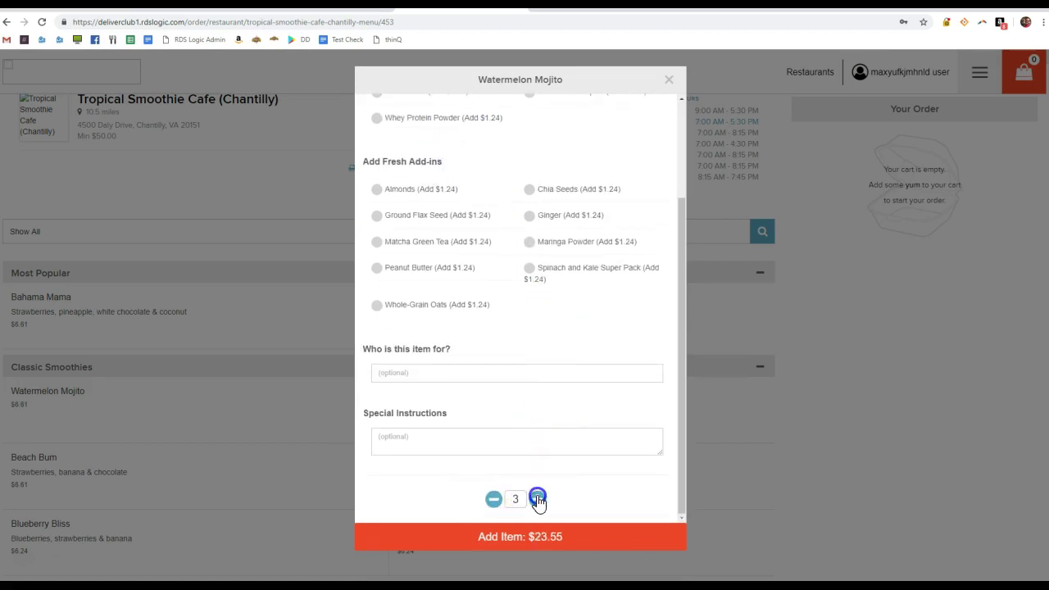
{"action": "left_click", "coordinate": [550, 536]}
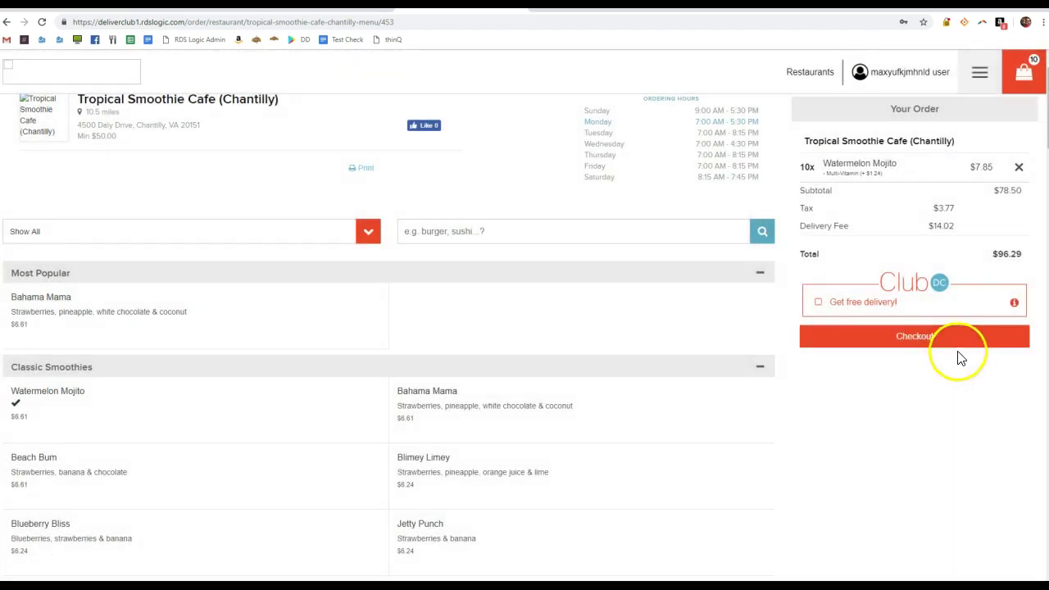
Check out, keeping the 11:45 AM delivery settings and confirming the address
{"action": "left_click", "coordinate": [963, 332]}
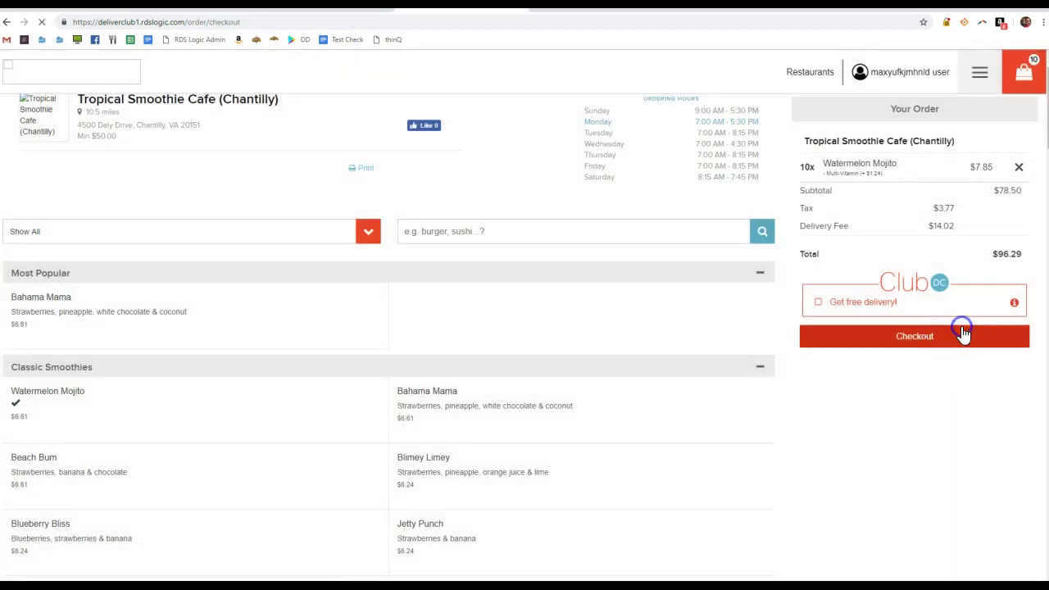
{"action": "left_click", "coordinate": [554, 279]}
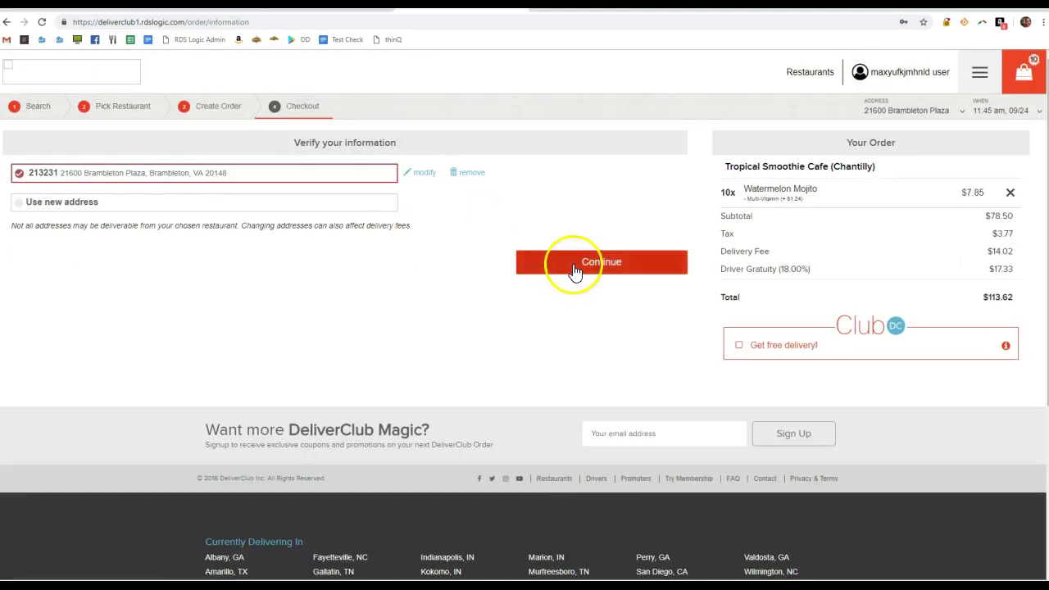
{"action": "left_click", "coordinate": [573, 266]}
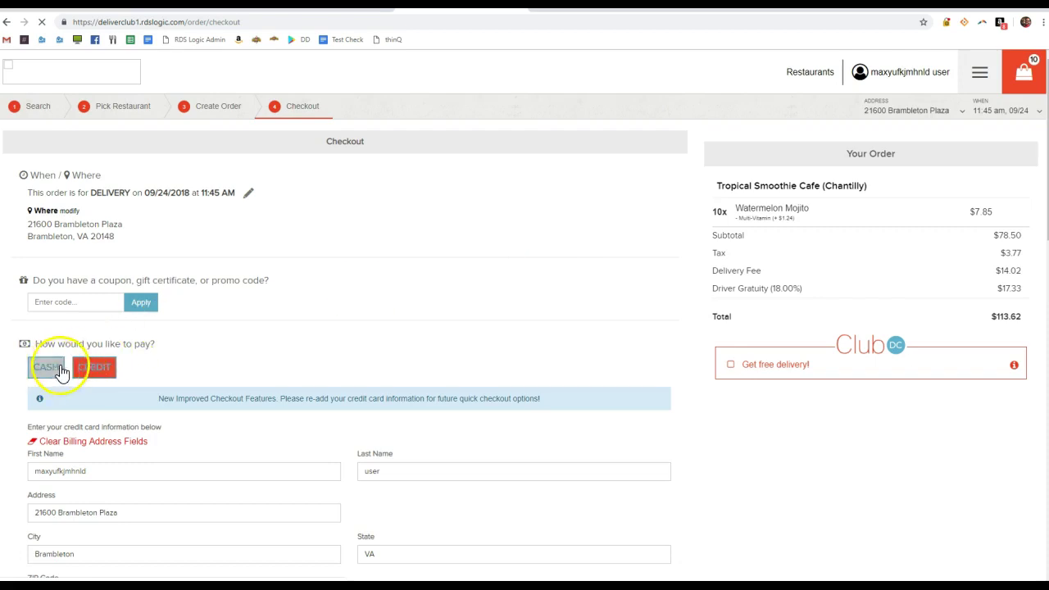
Choose cash payment and apply coupon code 1MaxUse
{"action": "left_click", "coordinate": [62, 371]}
{"action": "left_click", "coordinate": [73, 302]}
{"action": "type", "text": "1MaxUse"}
{"action": "left_click", "coordinate": [148, 304]}
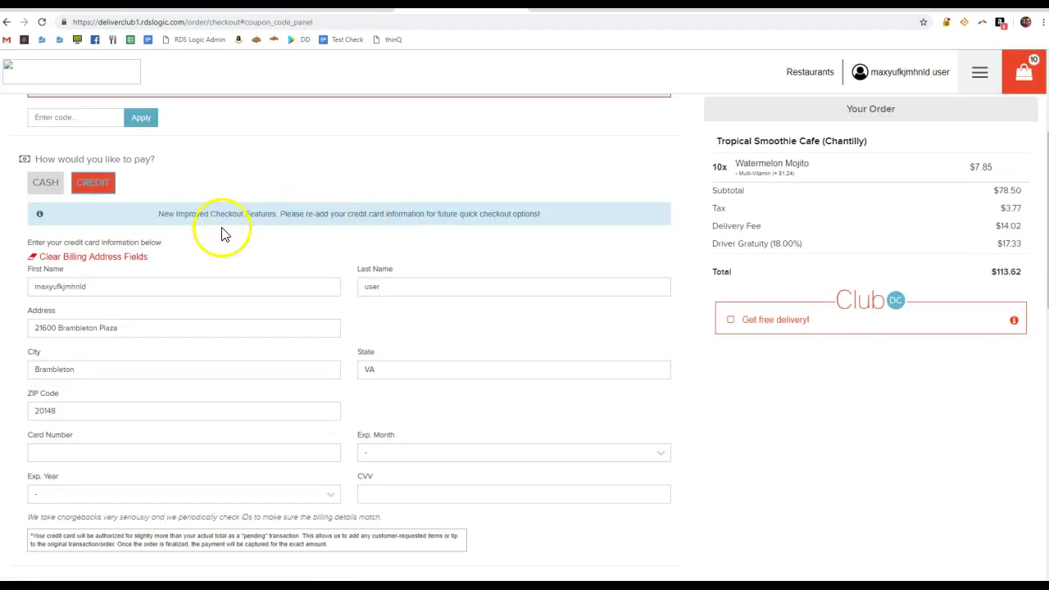
Read the error saying 1MaxUse has already been used the maximum number of times
{"action": "scroll", "coordinate": [222, 233], "scroll_direction": "up", "scroll_amount": 2}
{"action": "left_click", "coordinate": [56, 254]}
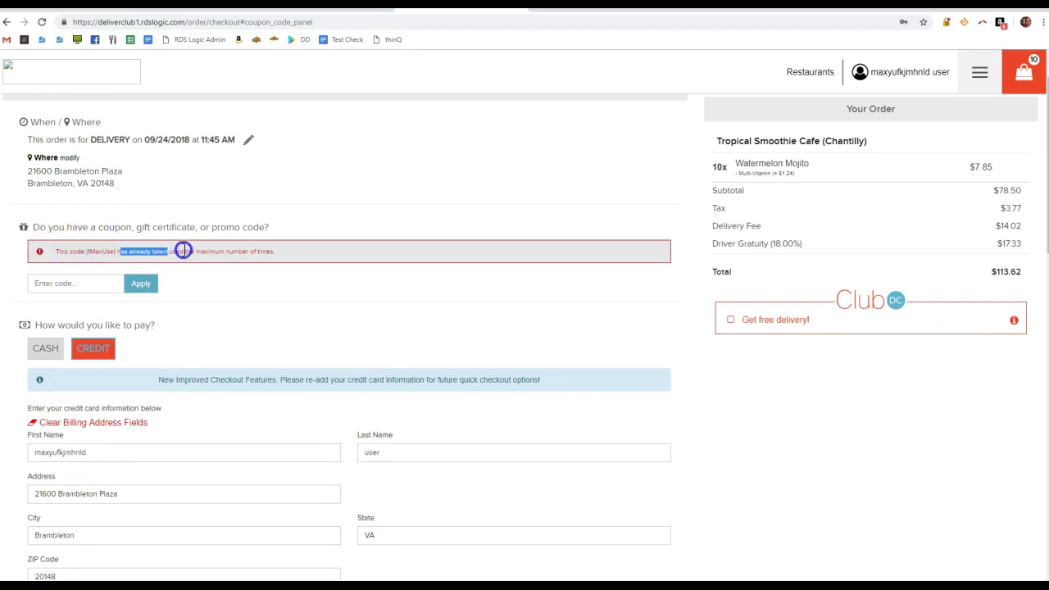
{"action": "left_click", "coordinate": [277, 257]}
{"action": "scroll", "coordinate": [234, 264], "scroll_direction": "up", "scroll_amount": 1}
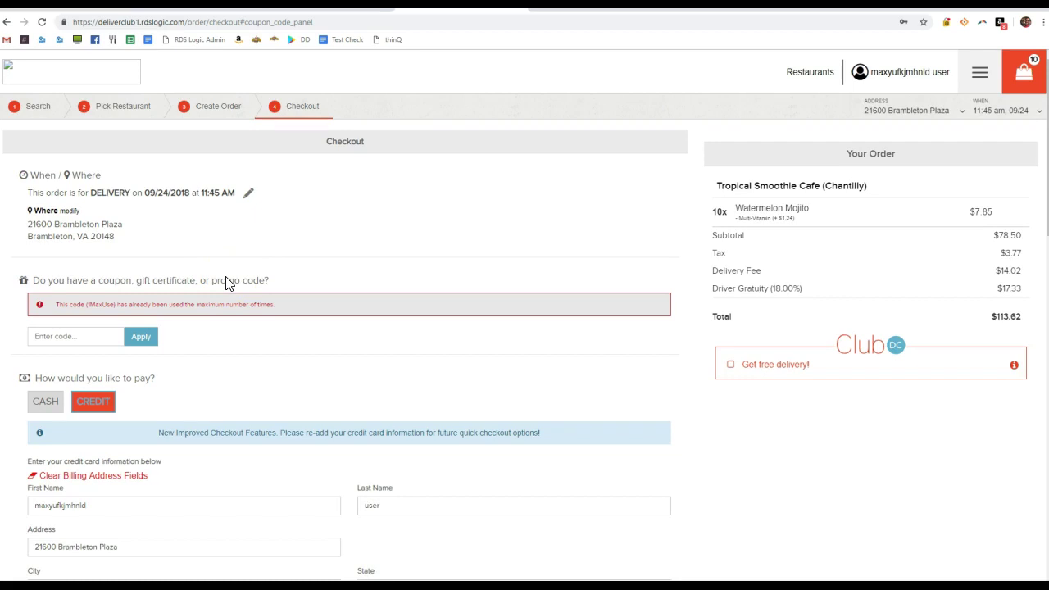
{"action": "scroll", "coordinate": [240, 297], "scroll_direction": "down", "scroll_amount": 3}
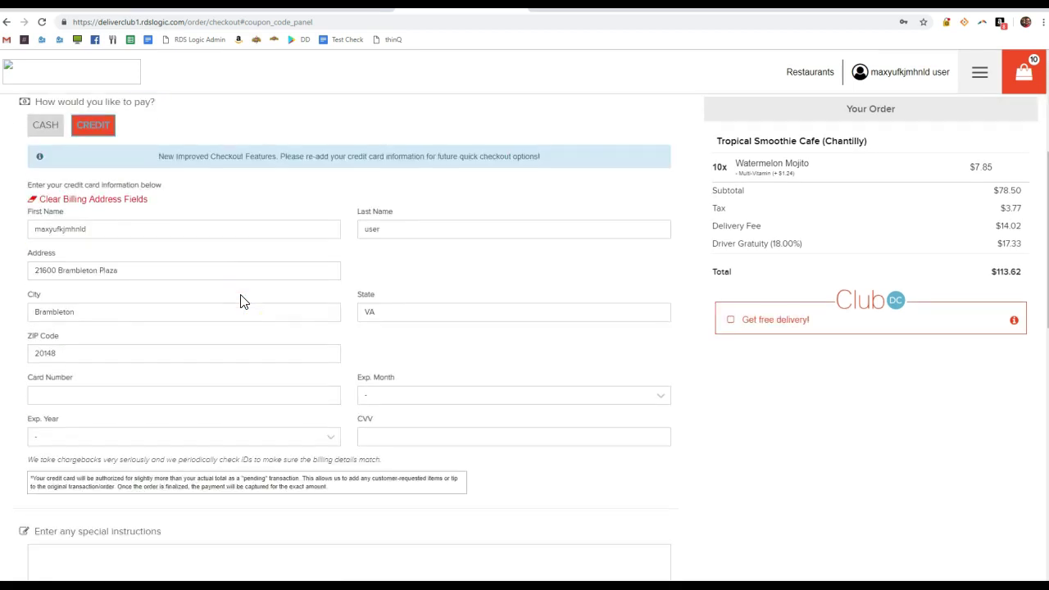